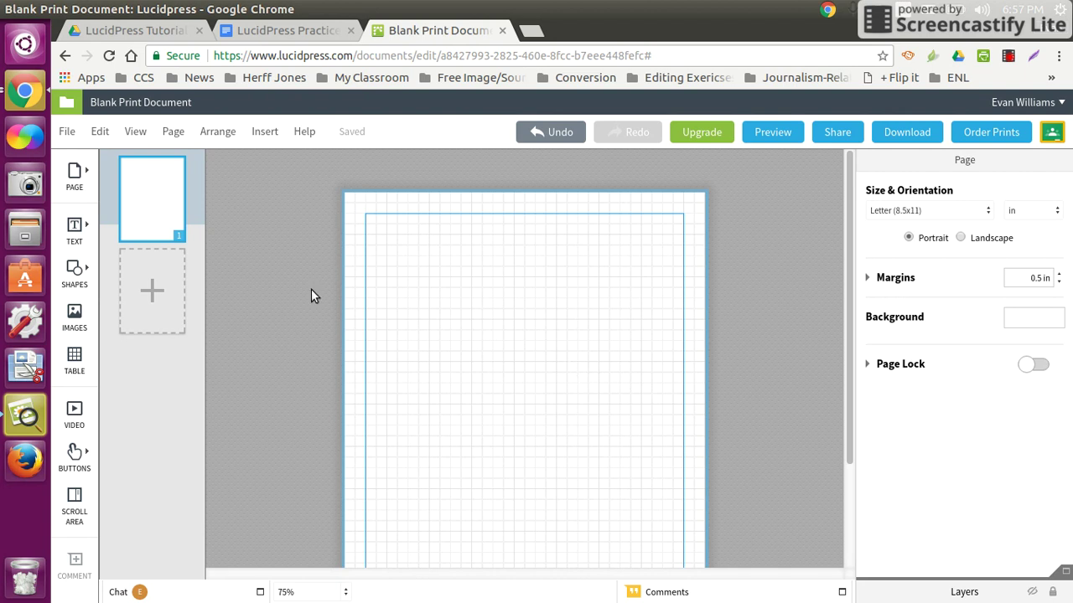
# Insert a Headings text box at the page's upper-left margin corner and widen it to span the full width between the margins
pyautogui.click(75, 228)
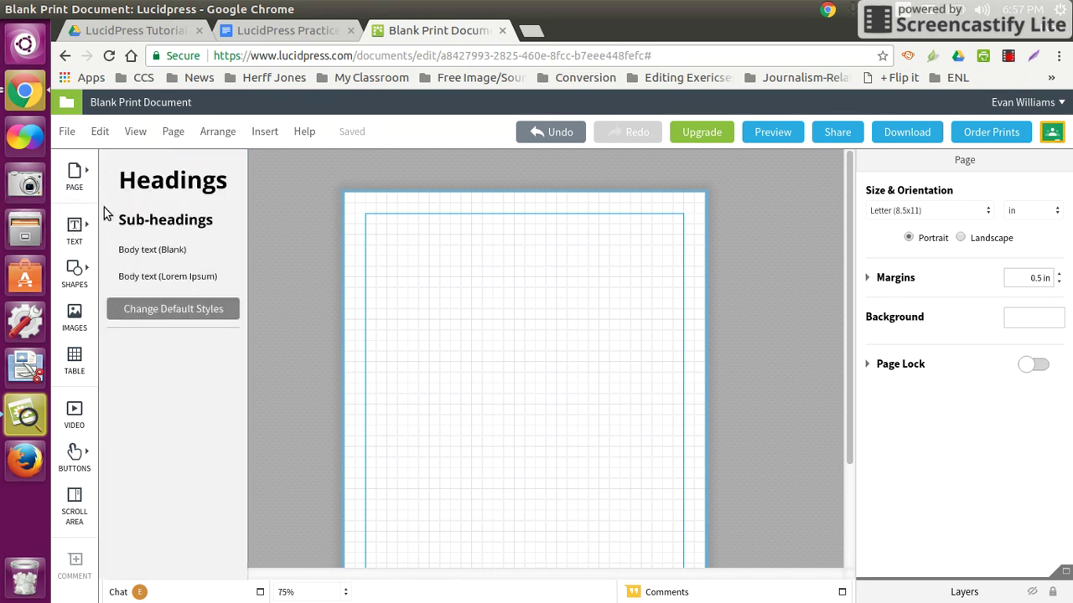
pyautogui.click(155, 179)
pyautogui.click(527, 335)
pyautogui.moveTo(495, 378); pyautogui.dragTo(383, 224)
pyautogui.moveTo(450, 226); pyautogui.dragTo(686, 254)
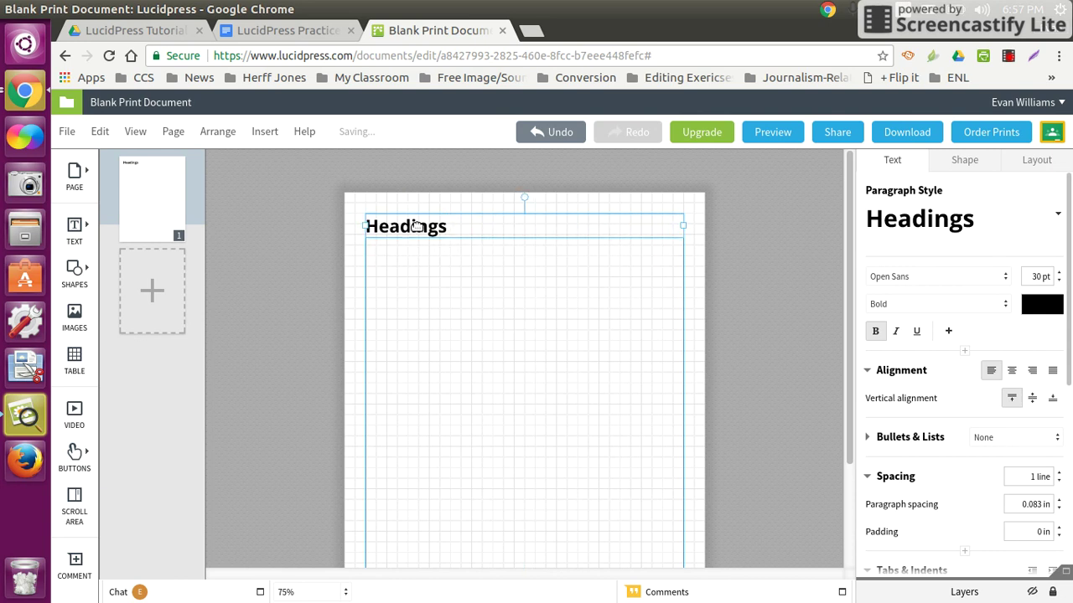
# Set the Headings placeholder's font size to 50 pt, and adjust it to 47 pt
pyautogui.doubleClick(409, 226)
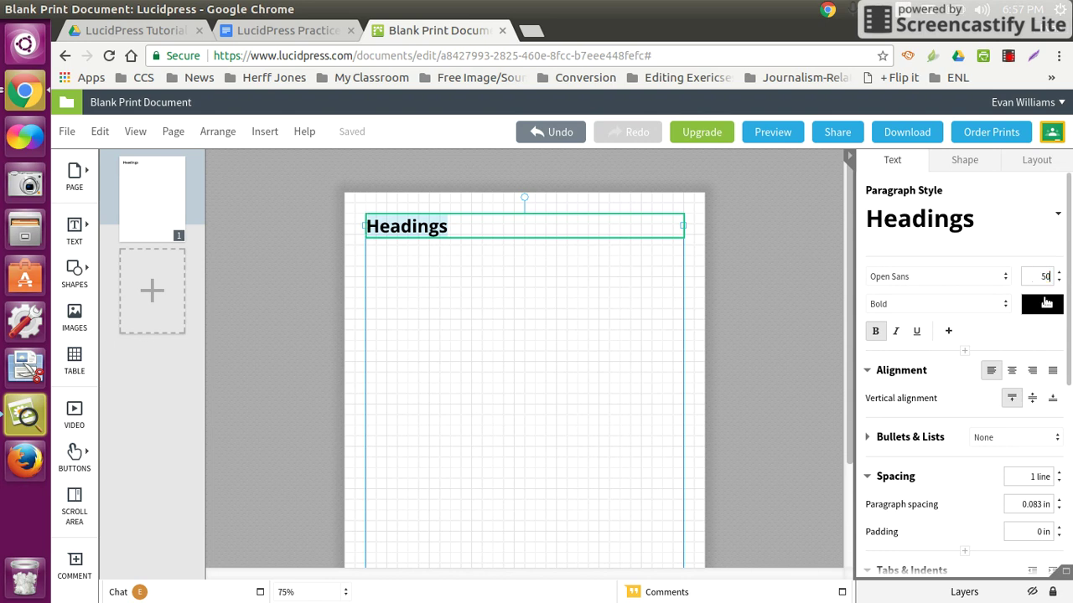
pyautogui.press('Return')
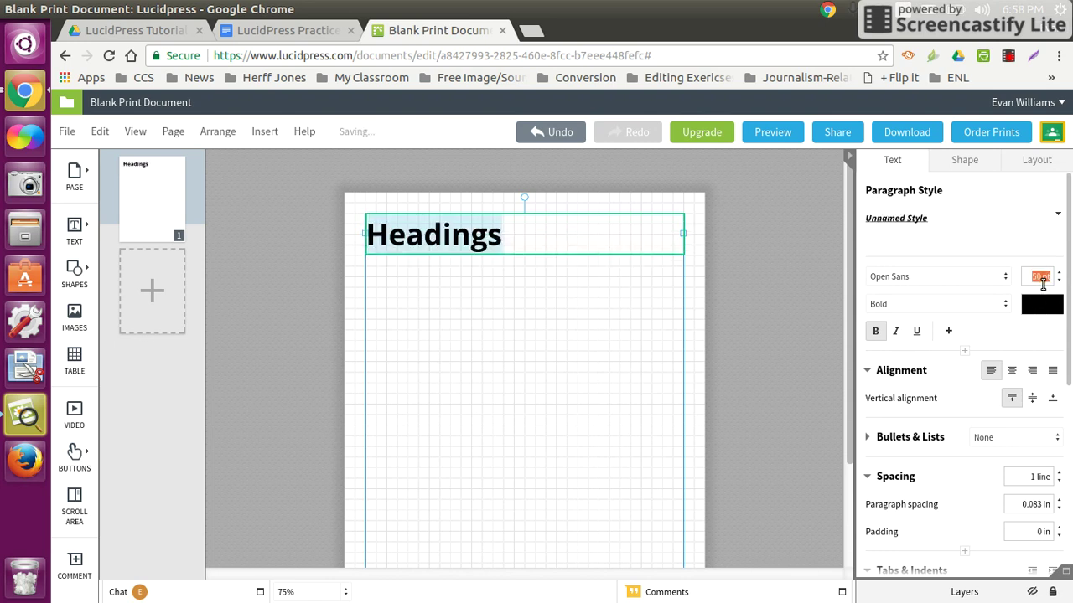
pyautogui.click(1059, 273)
pyautogui.click(1059, 273)
pyautogui.click(1059, 273)
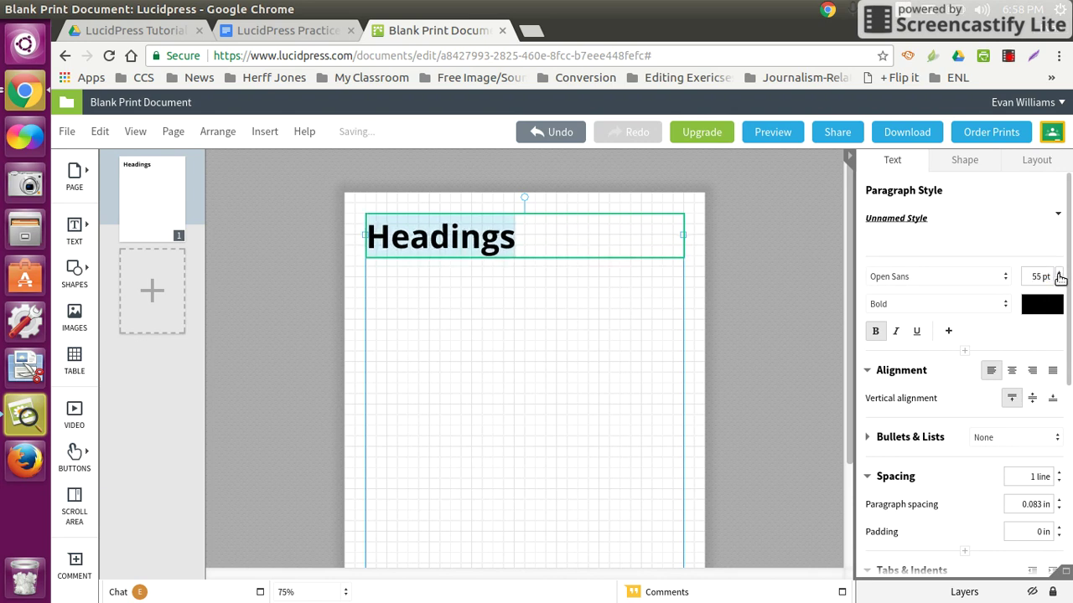
pyautogui.click(1058, 281)
pyautogui.click(1058, 282)
pyautogui.click(1059, 283)
pyautogui.click(1058, 282)
pyautogui.click(1059, 282)
pyautogui.click(1059, 282)
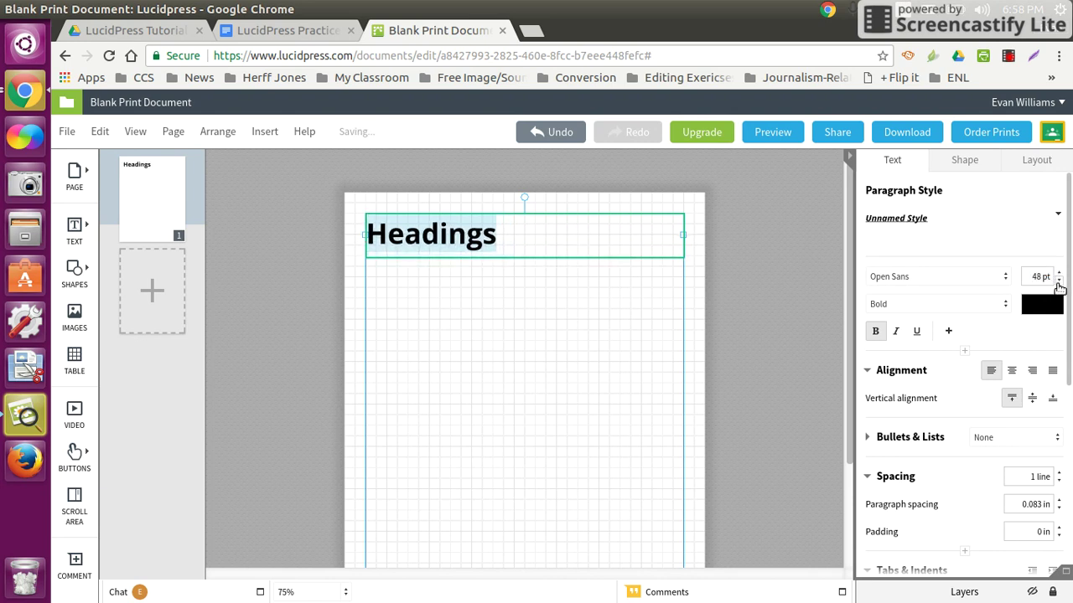
# Replace the placeholder heading text with "Fox sightings grow more common"
pyautogui.click(504, 242)
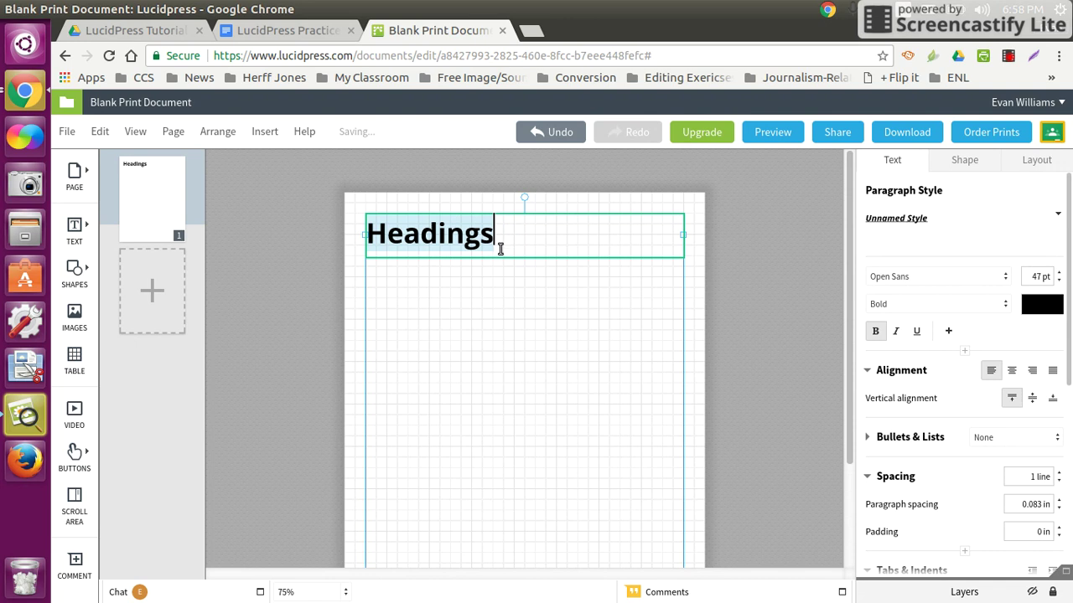
pyautogui.write('Fox sigth')
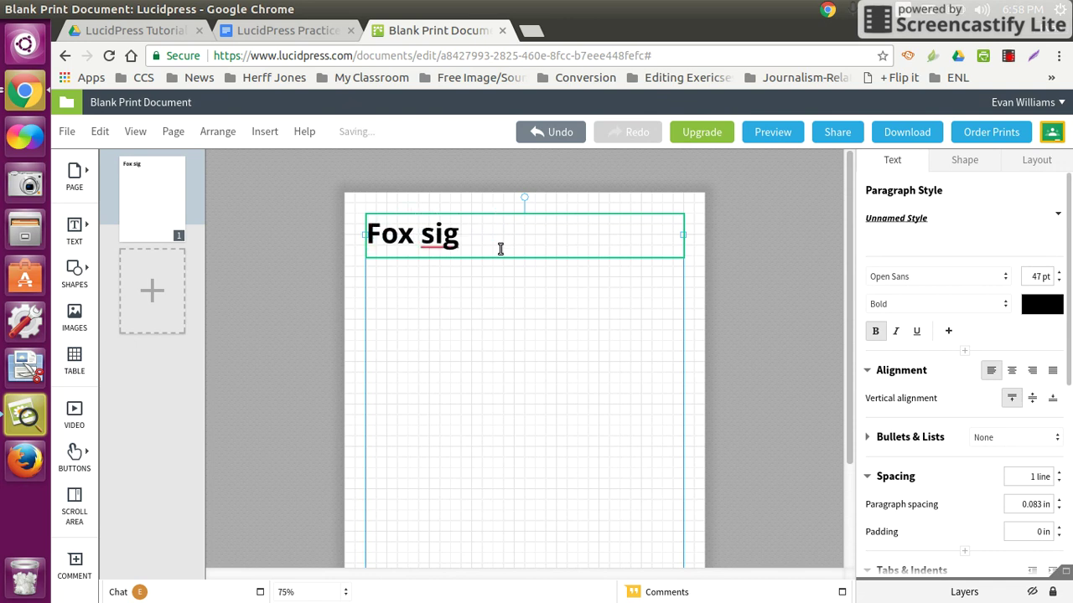
pyautogui.press('BackSpace')
pyautogui.press('BackSpace')
pyautogui.write('htings gor')
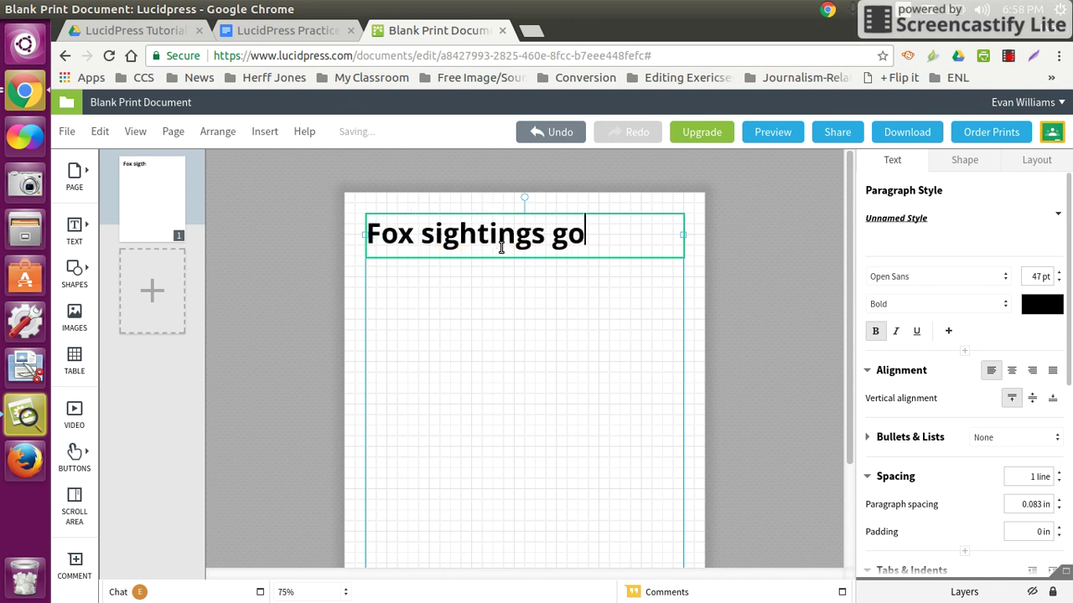
pyautogui.press('BackSpace')
pyautogui.press('BackSpace')
pyautogui.write('row m')
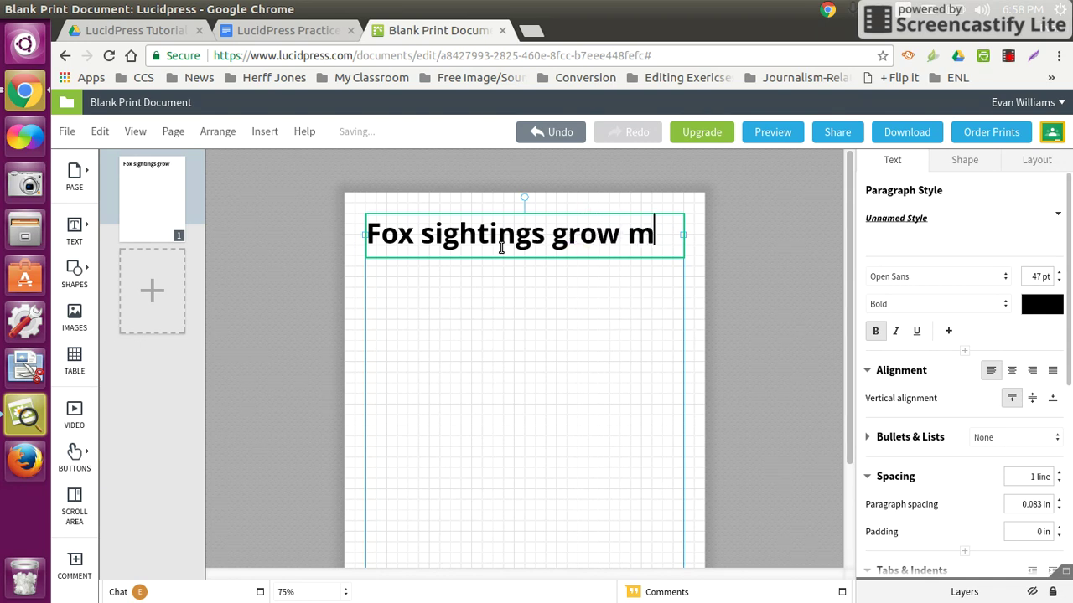
pyautogui.write('ore common')
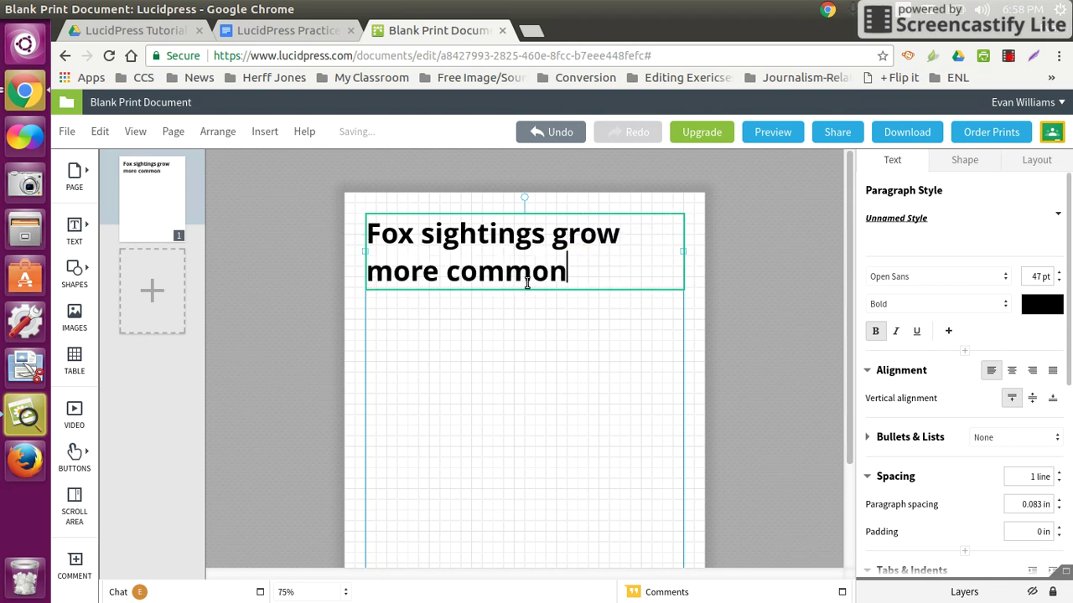
pyautogui.click(358, 195)
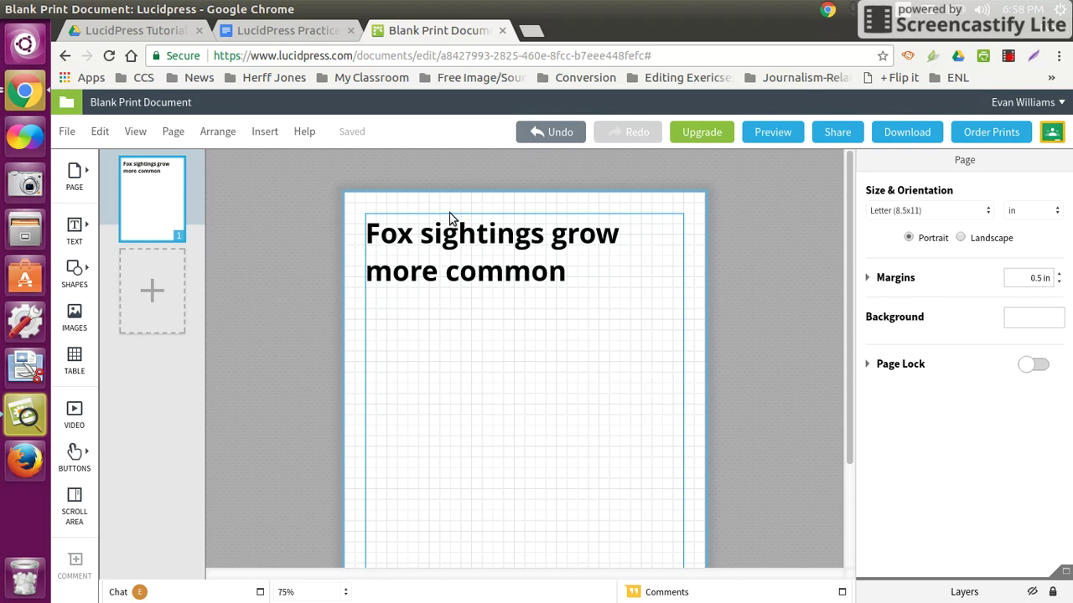
# Reduce the whole headline's font size to 30 pt, and fine-tune it to 32 pt
pyautogui.click(444, 233)
pyautogui.click(444, 233)
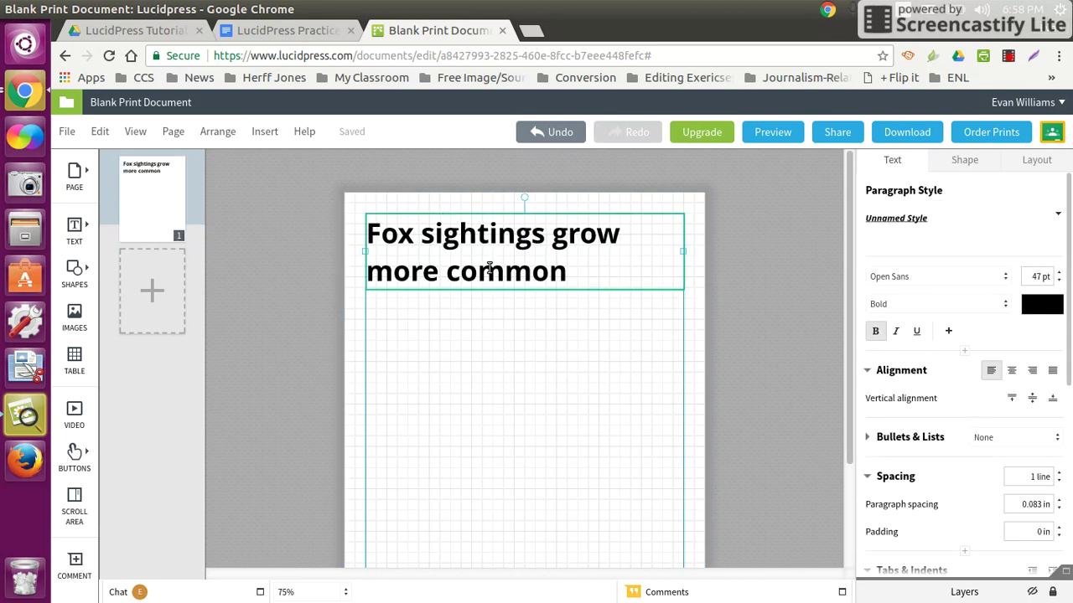
pyautogui.tripleClick(489, 268)
pyautogui.click(632, 268)
pyautogui.moveTo(632, 268); pyautogui.dragTo(360, 270)
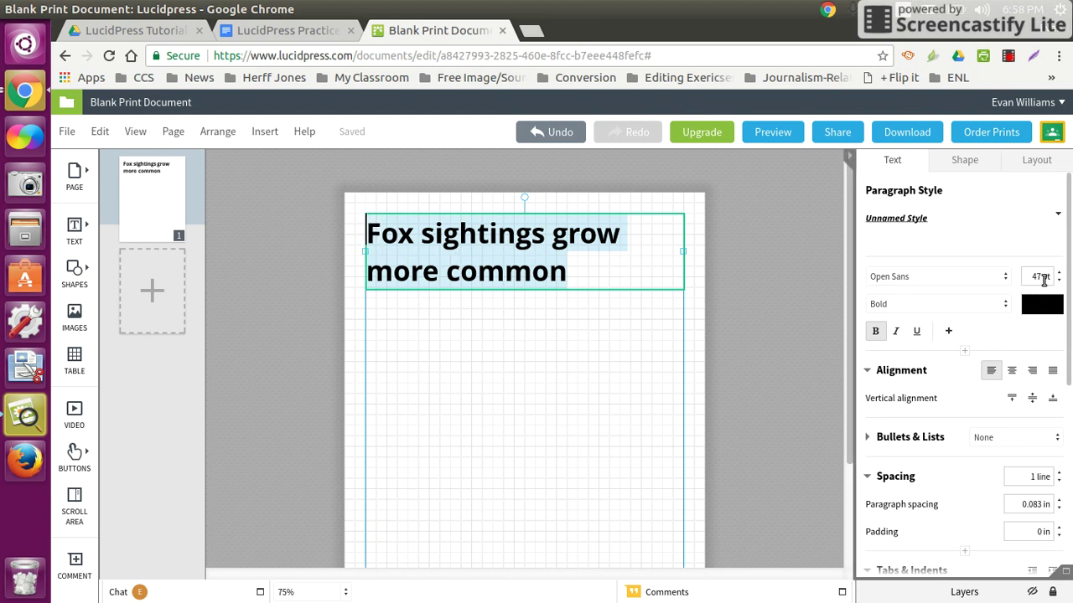
pyautogui.press('BackSpace')
pyautogui.write('30')
pyautogui.press('Return')
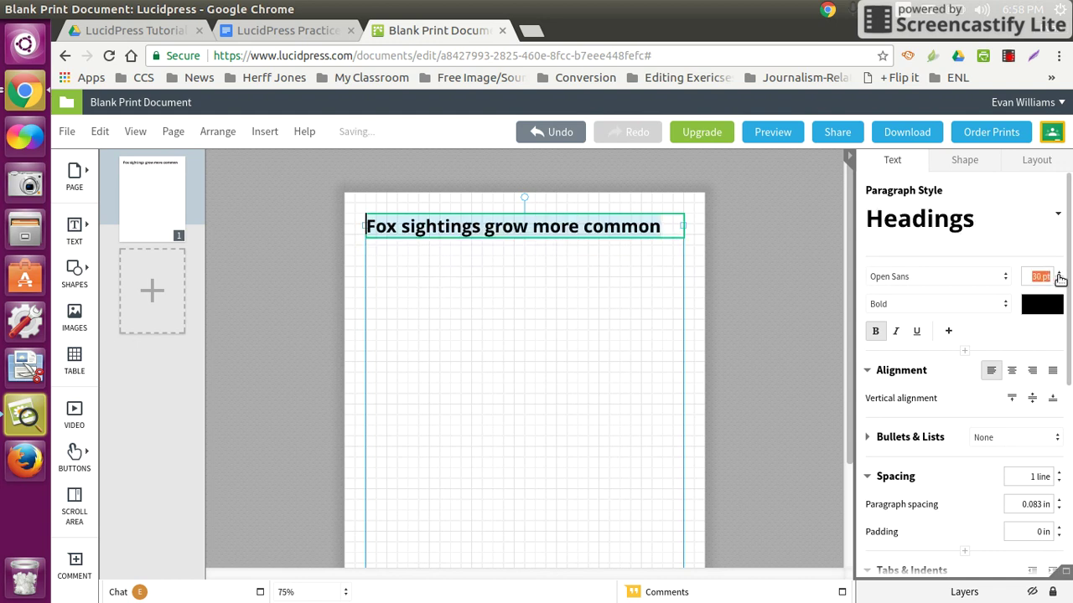
pyautogui.click(1058, 273)
pyautogui.click(1058, 273)
pyautogui.click(1058, 273)
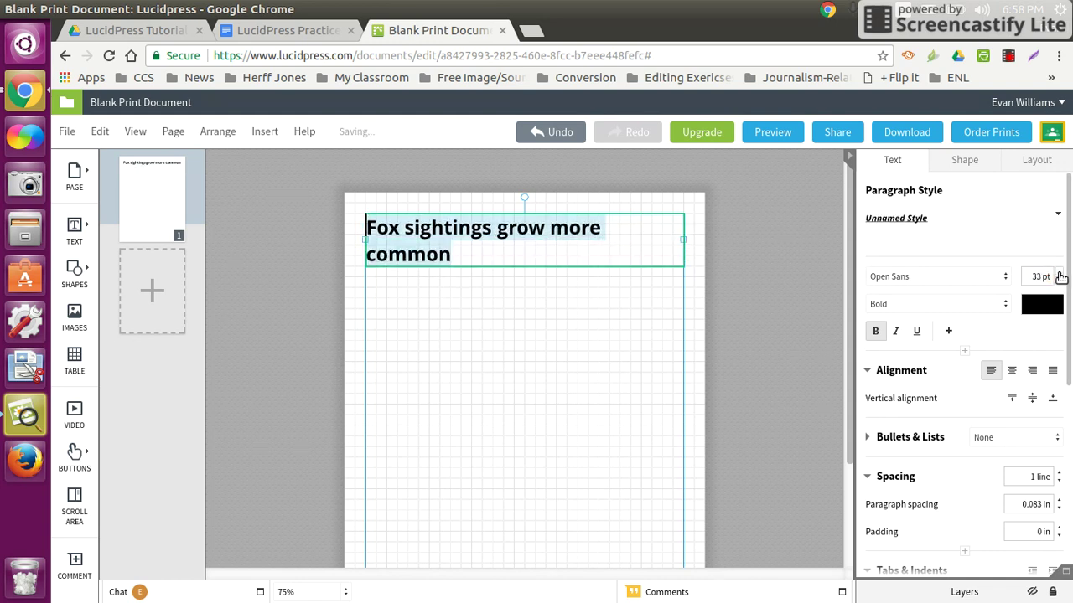
pyautogui.click(1059, 283)
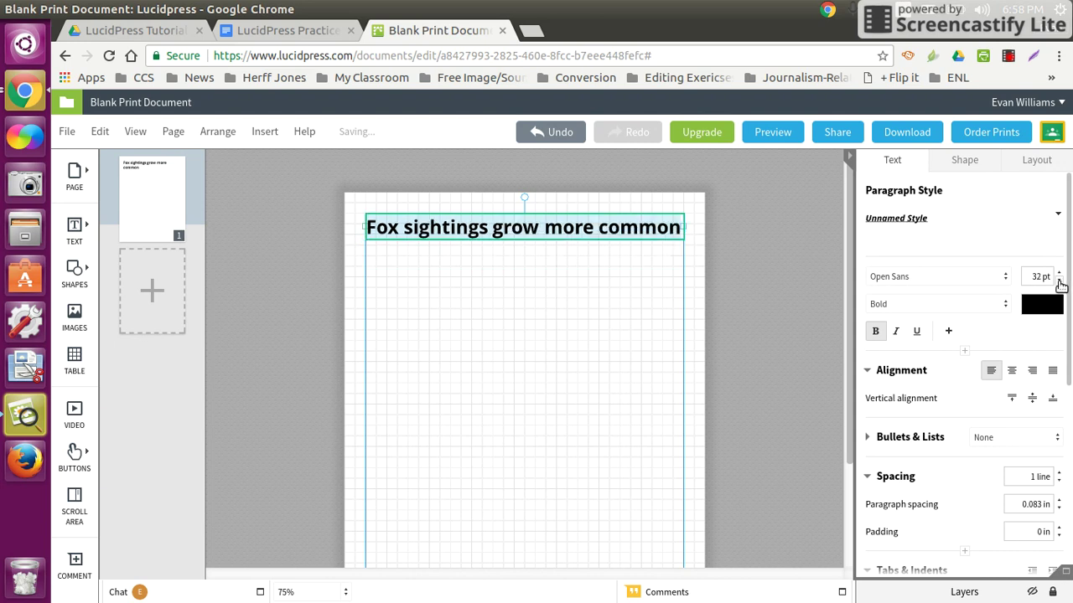
pyautogui.click(492, 360)
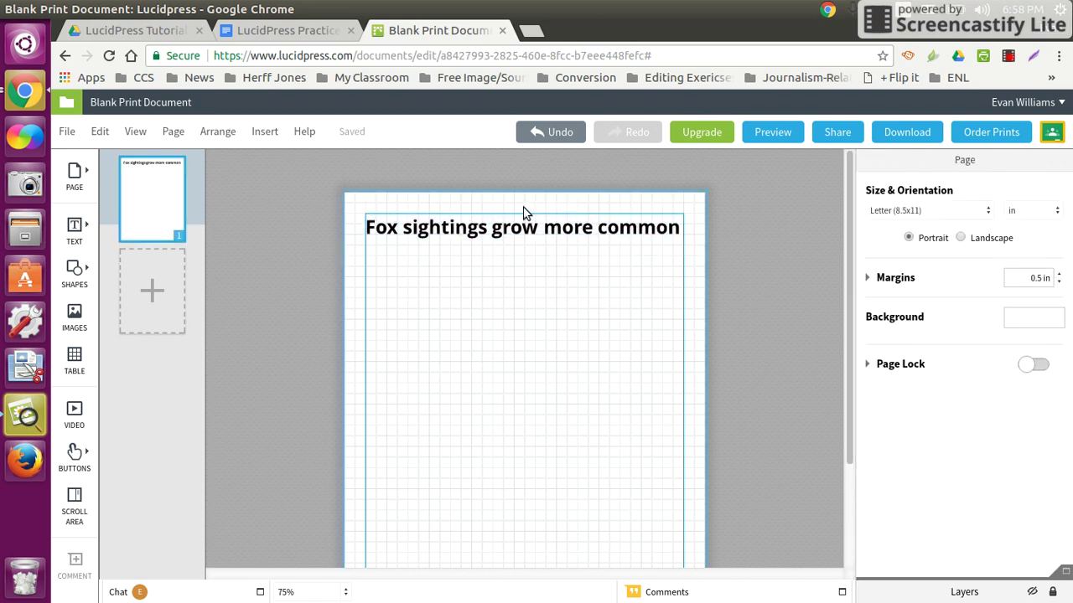
pyautogui.click(421, 232)
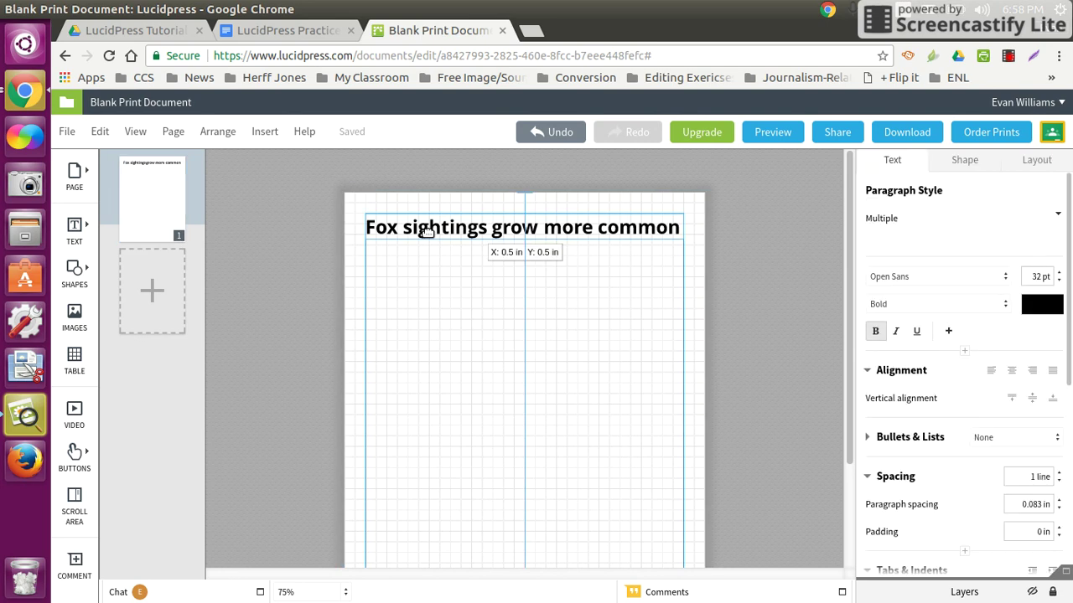
pyautogui.click(428, 232)
pyautogui.doubleClick(428, 232)
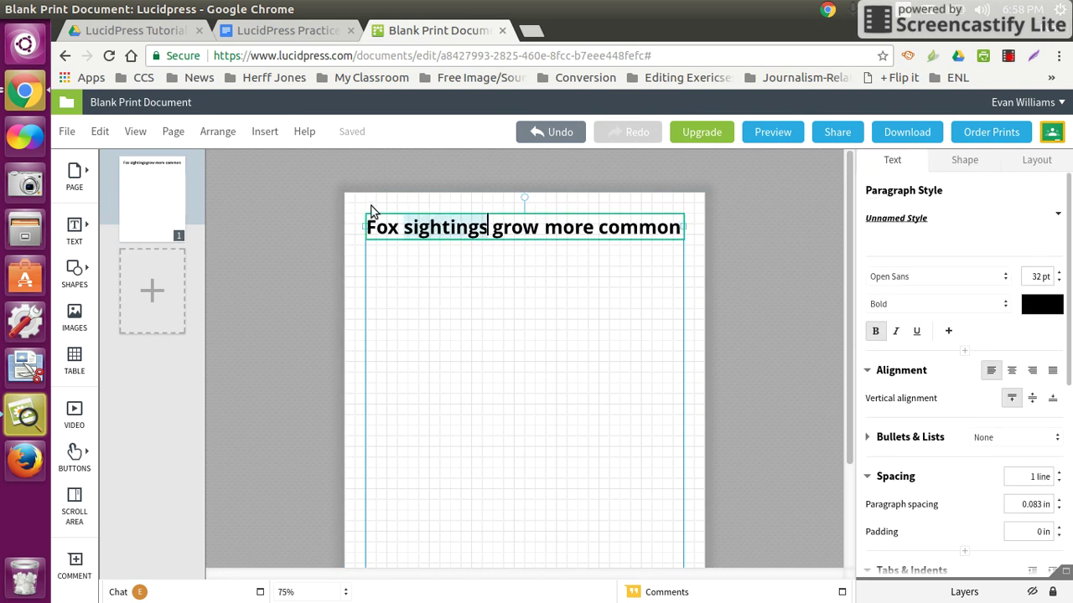
pyautogui.click(689, 313)
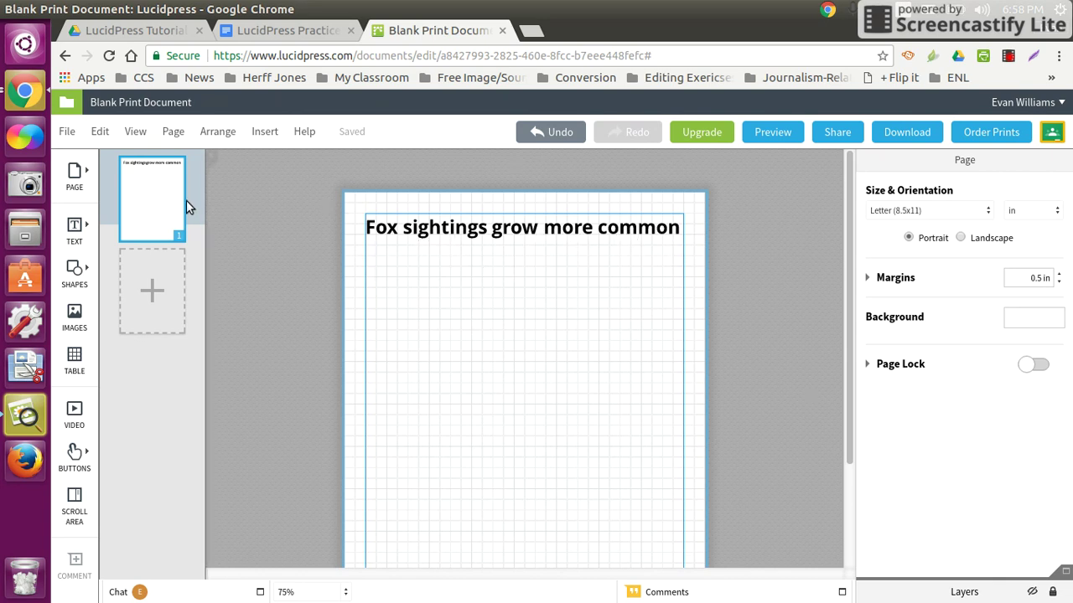
# Add a second Headings text box reading "FOX" and place it at the left margin just below the headline
pyautogui.click(77, 230)
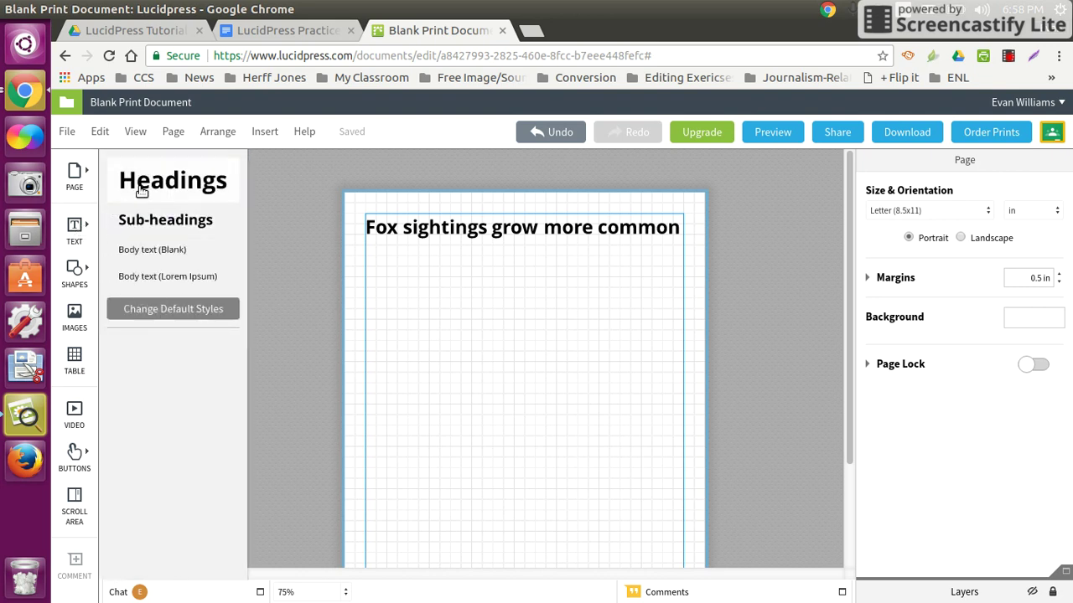
pyautogui.moveTo(141, 191); pyautogui.dragTo(513, 379)
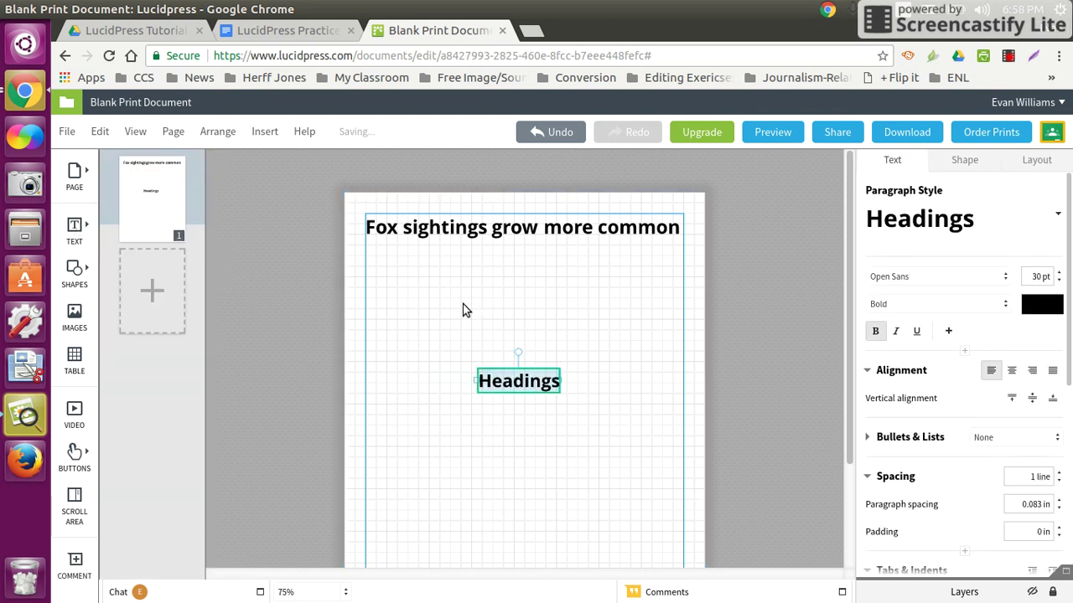
pyautogui.write('F')
pyautogui.click(450, 301)
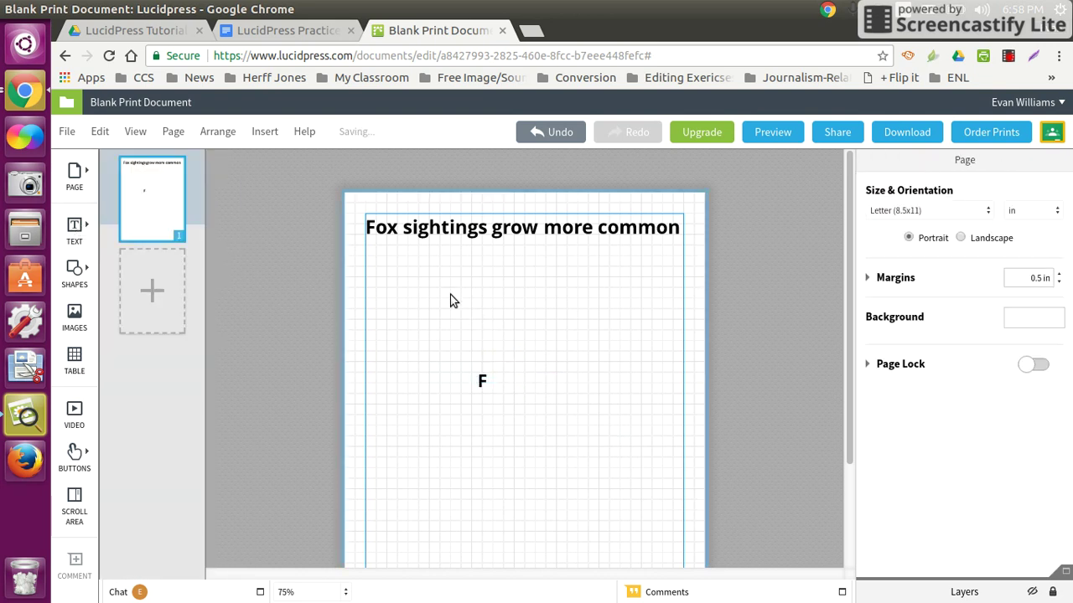
pyautogui.click(485, 380)
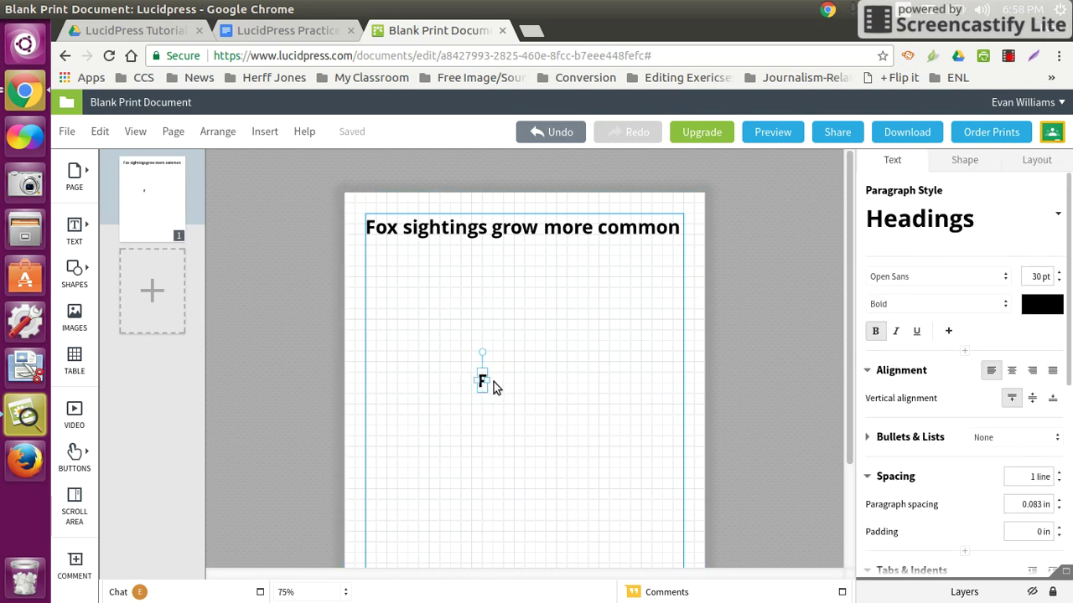
pyautogui.doubleClick(506, 381)
pyautogui.click(498, 395)
pyautogui.click(520, 380)
pyautogui.moveTo(541, 381); pyautogui.dragTo(384, 275)
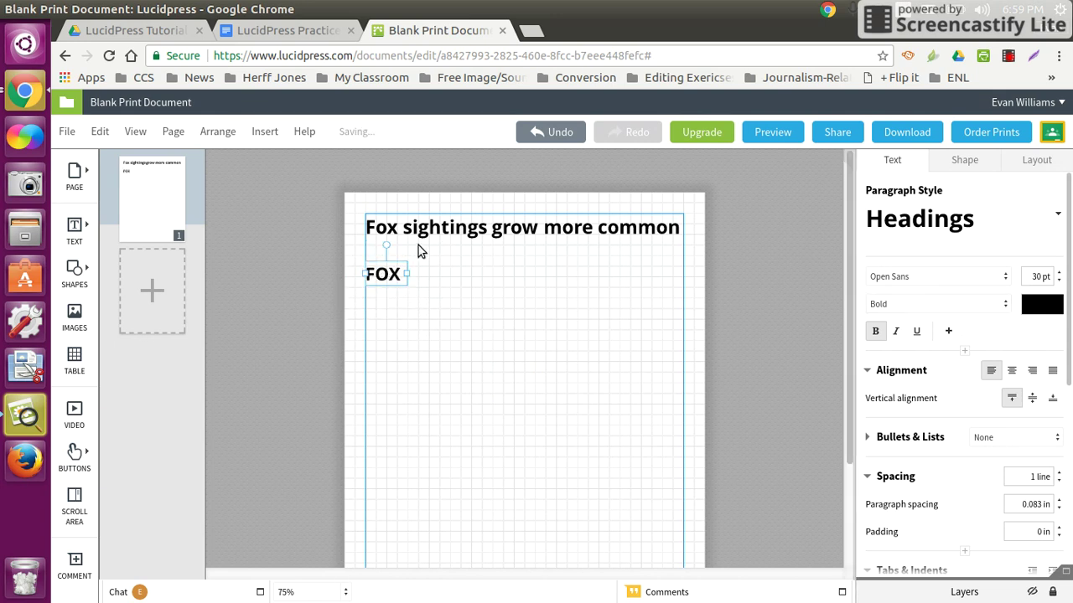
# Change the font of the FOX text to BlackCasper
pyautogui.doubleClick(388, 270)
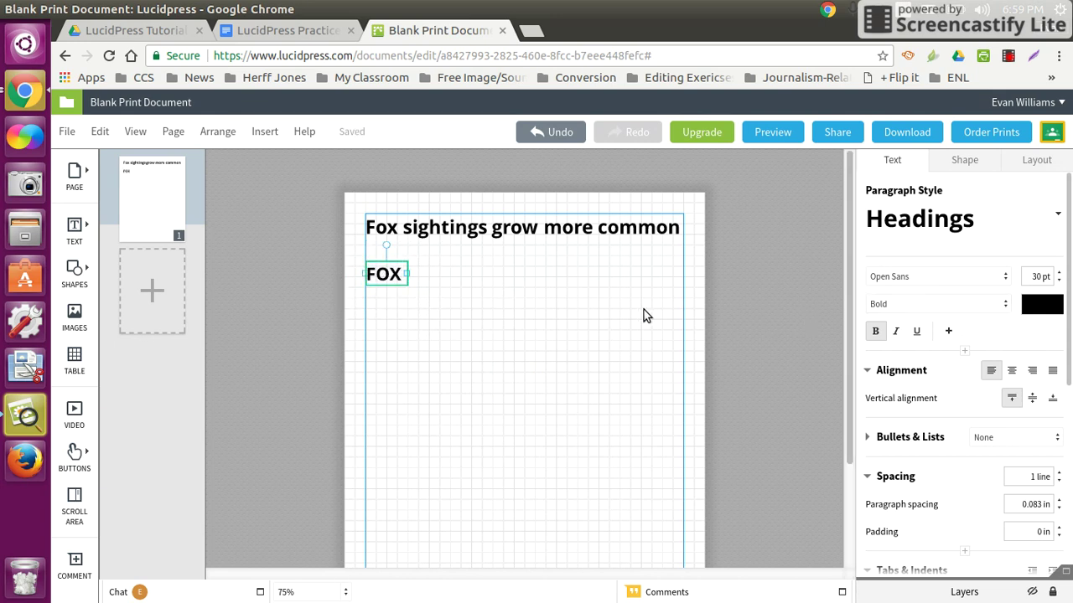
pyautogui.click(910, 278)
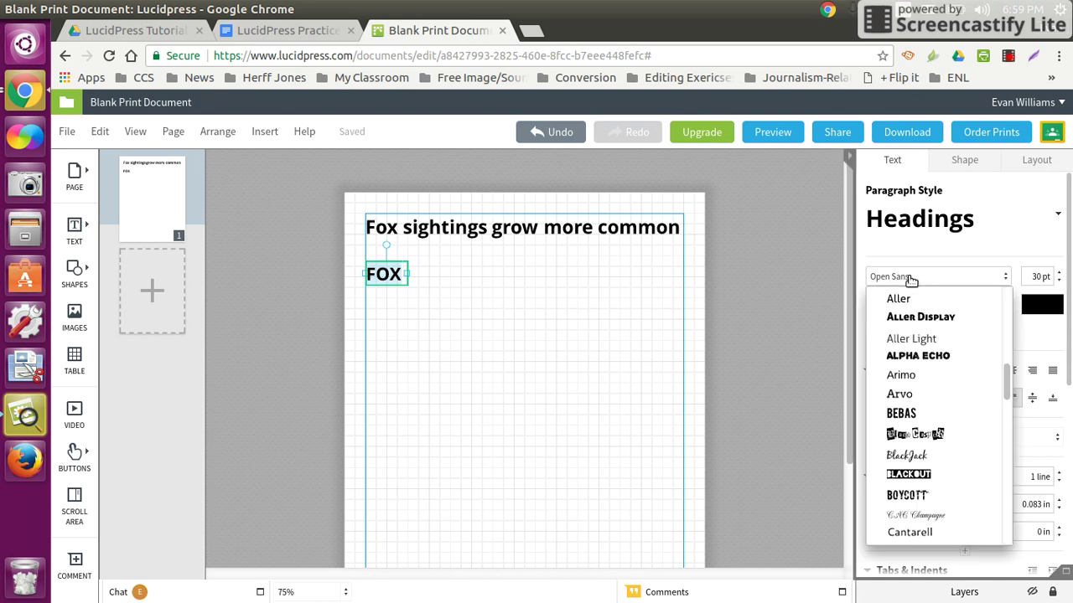
pyautogui.click(914, 435)
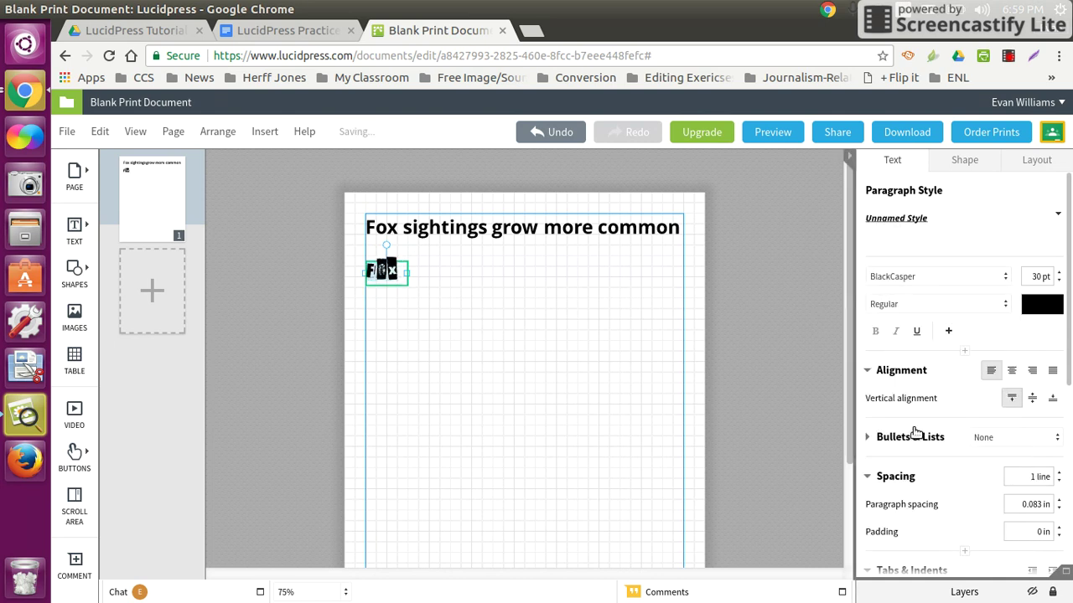
pyautogui.click(506, 399)
# Increase the font size of the FOX text to 57 pt
pyautogui.click(378, 270)
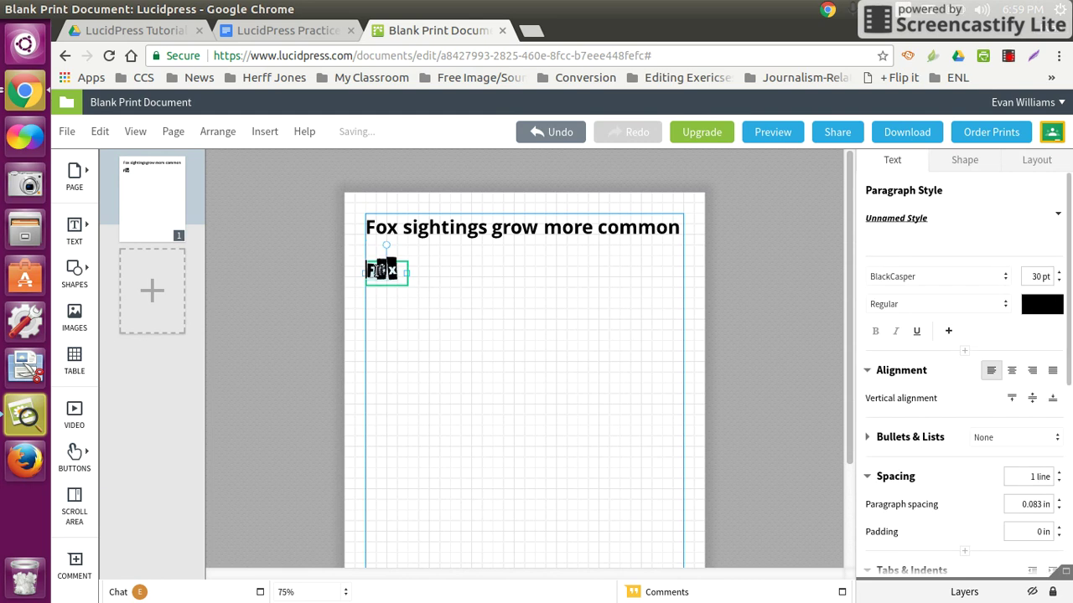
pyautogui.click(1058, 272)
pyautogui.click(1058, 273)
pyautogui.click(1058, 273)
pyautogui.click(1058, 273)
pyautogui.click(1059, 273)
pyautogui.click(1058, 272)
pyautogui.click(1059, 273)
pyautogui.click(1059, 274)
pyautogui.click(1060, 275)
pyautogui.click(1060, 275)
pyautogui.click(1060, 275)
pyautogui.click(1060, 275)
pyautogui.click(1060, 275)
pyautogui.click(1060, 275)
pyautogui.click(1060, 275)
pyautogui.click(1060, 276)
pyautogui.click(1060, 275)
pyautogui.click(1061, 276)
pyautogui.click(1061, 276)
pyautogui.click(500, 330)
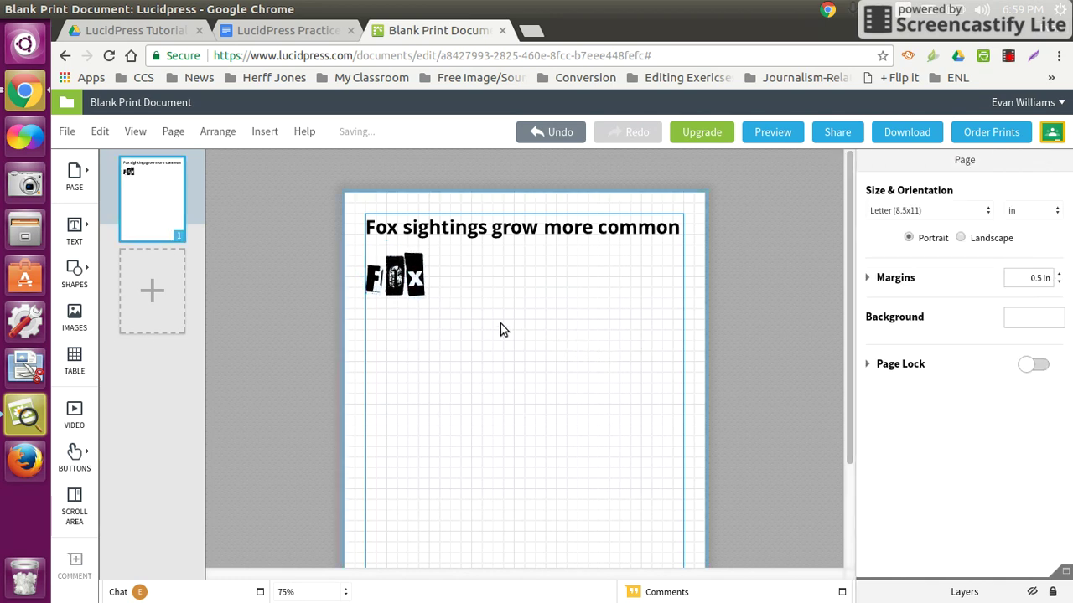
# Set the font size of the FOX text to 90 pt
pyautogui.click(408, 292)
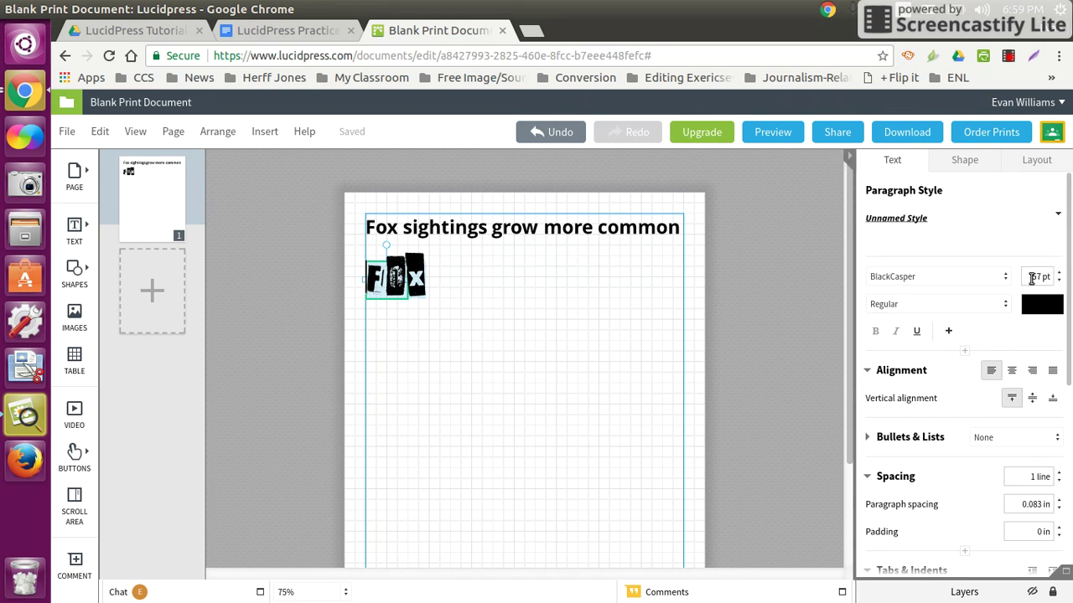
pyautogui.write('90')
pyautogui.press('Return')
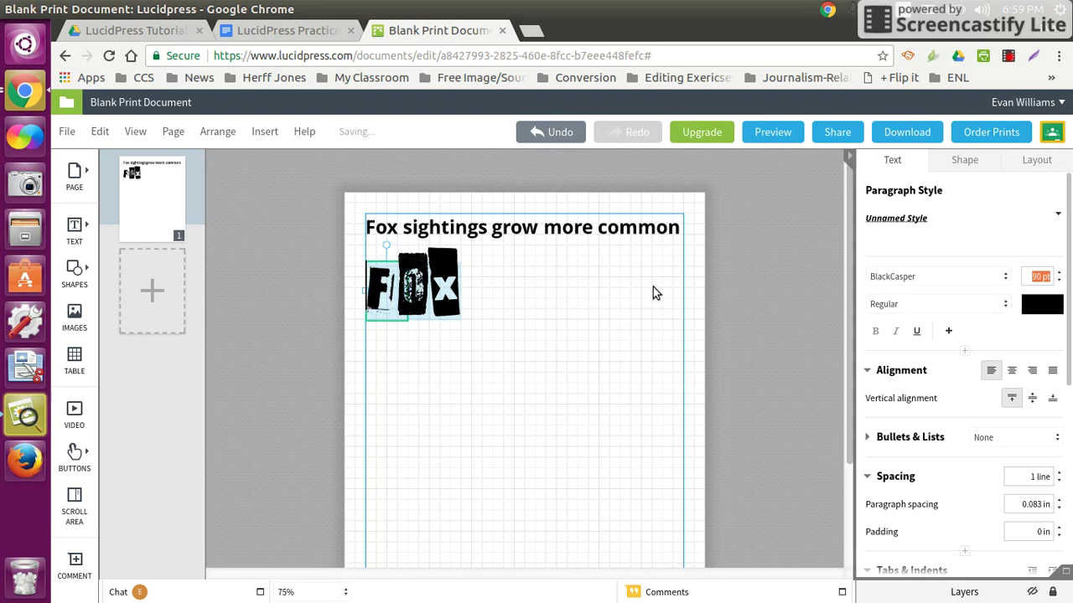
pyautogui.click(652, 293)
# Widen the FOX text box so that the whole enlarged word fits inside it
pyautogui.click(311, 287)
pyautogui.click(395, 290)
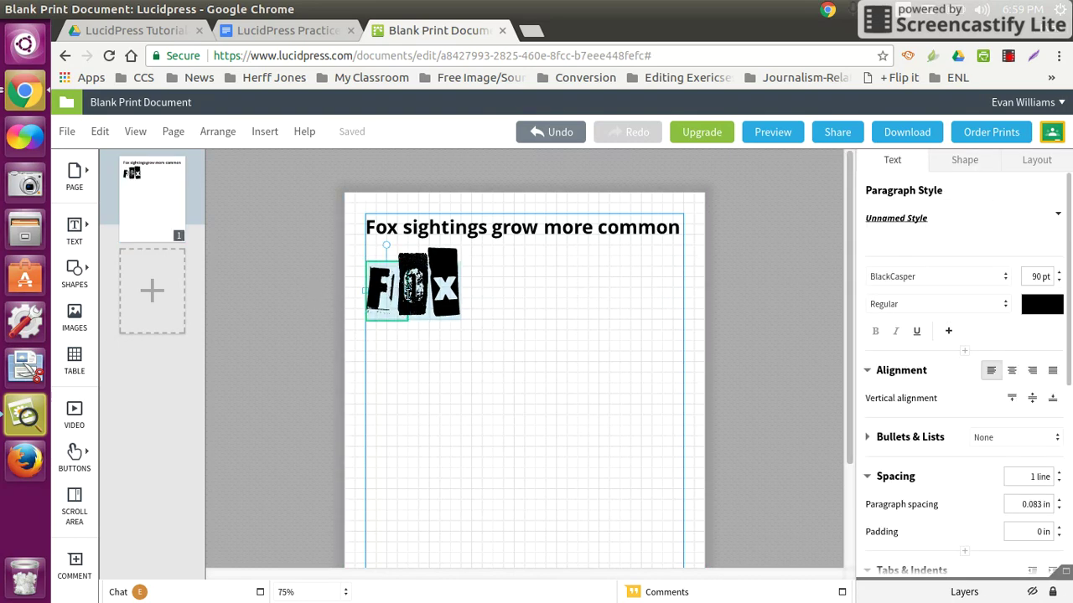
pyautogui.click(438, 345)
pyautogui.click(408, 289)
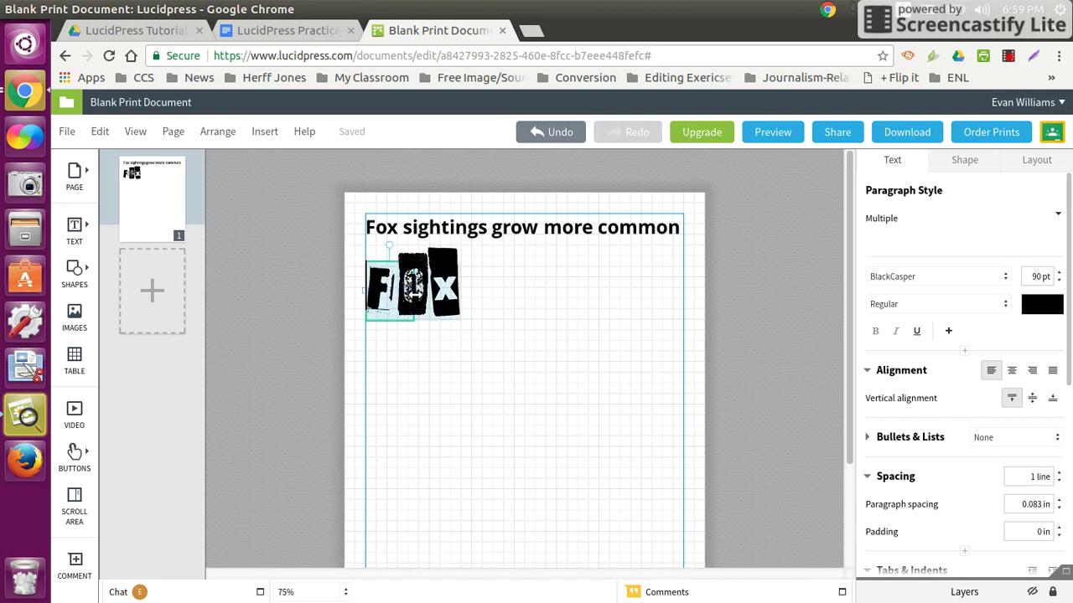
pyautogui.click(419, 330)
pyautogui.click(383, 287)
pyautogui.click(378, 290)
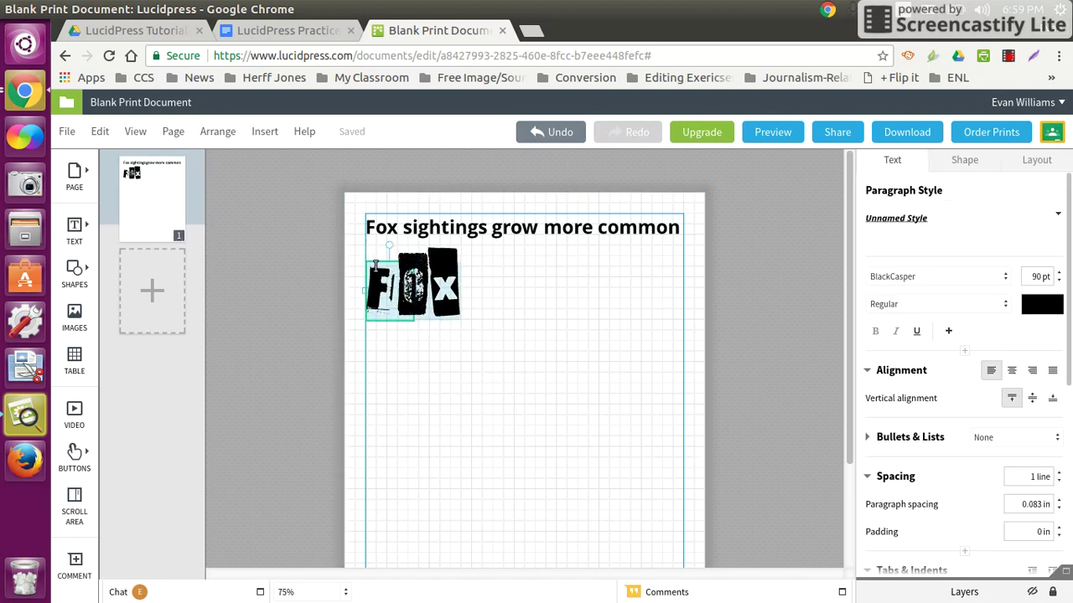
pyautogui.click(419, 320)
pyautogui.click(410, 293)
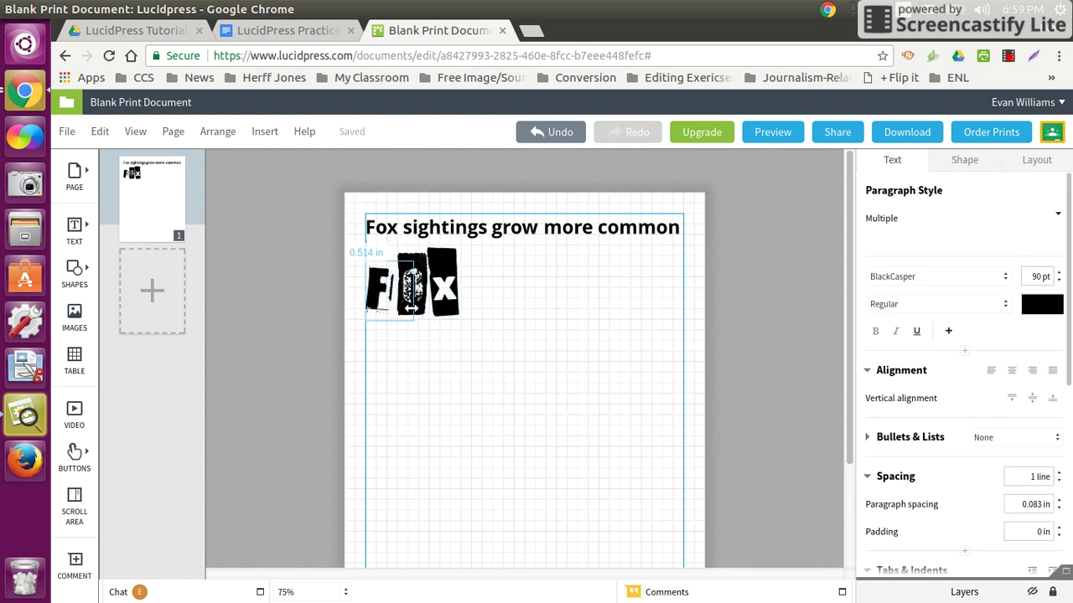
pyautogui.click(412, 304)
pyautogui.click(423, 381)
pyautogui.click(400, 294)
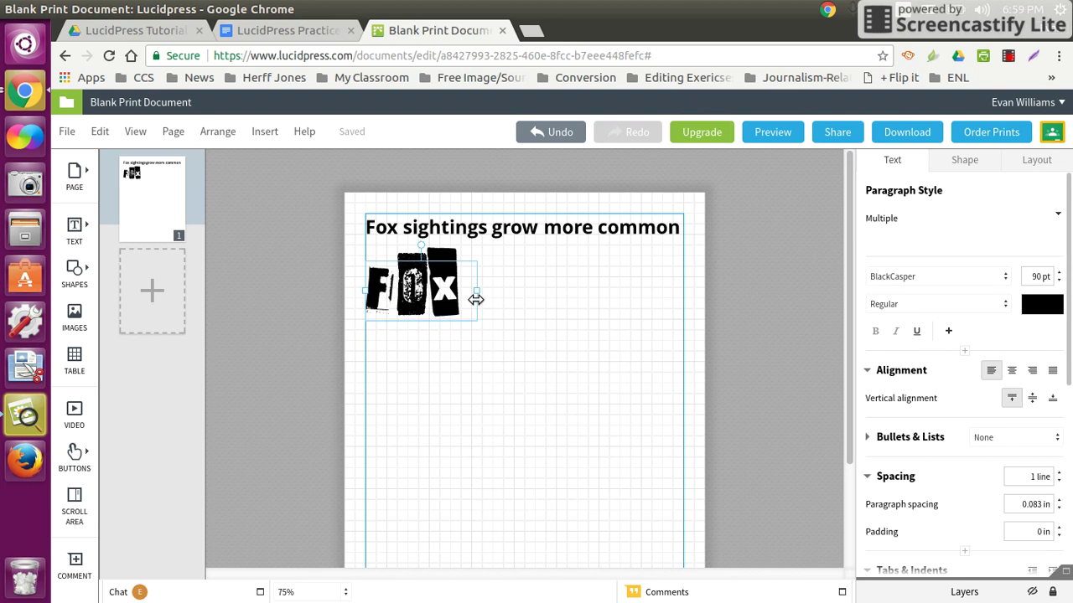
pyautogui.click(488, 348)
# Move the headline down to the middle of the page and place the FOX text at X 0.5 in, Y 0.5 in
pyautogui.click(419, 278)
pyautogui.moveTo(437, 228); pyautogui.dragTo(485, 446)
pyautogui.moveTo(389, 285); pyautogui.dragTo(389, 238)
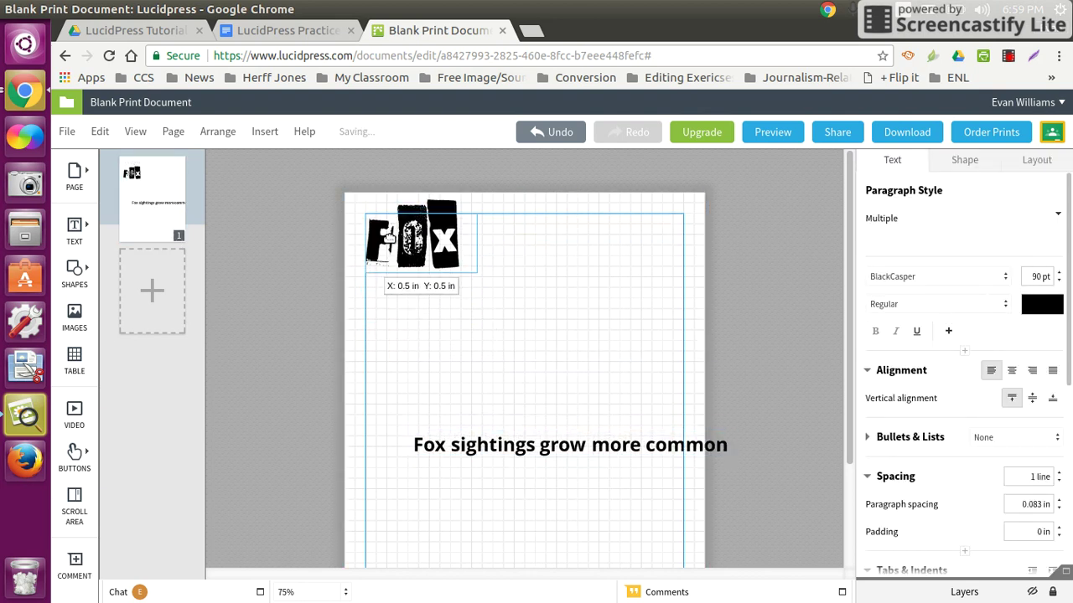
pyautogui.click(503, 343)
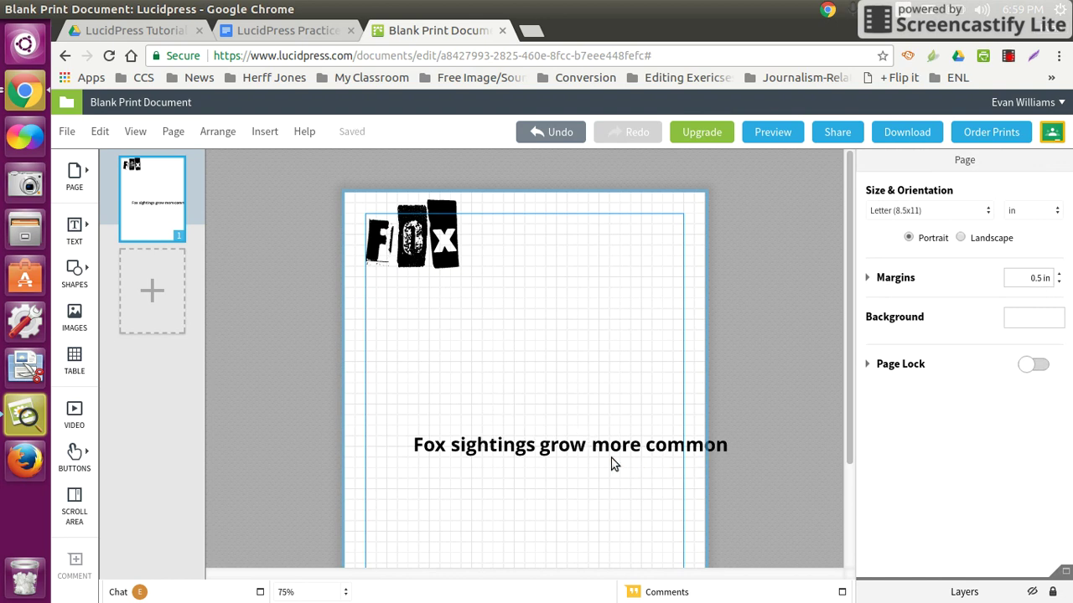
# Delete the word "Fox" from the headline and place its narrowed box beside the FOX text, wrapped onto two lines
pyautogui.doubleClick(561, 446)
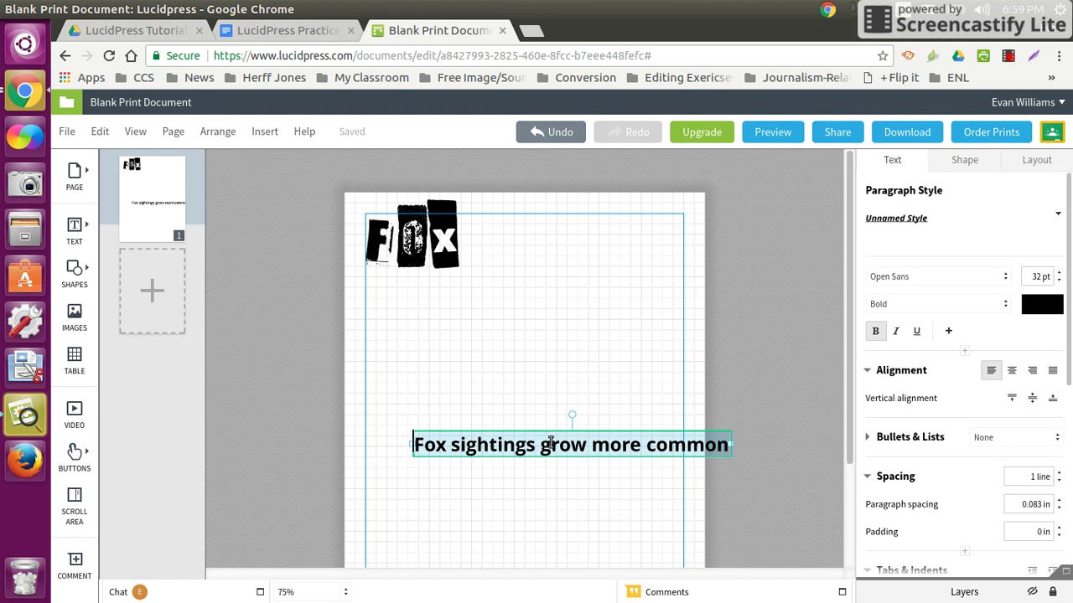
pyautogui.doubleClick(432, 446)
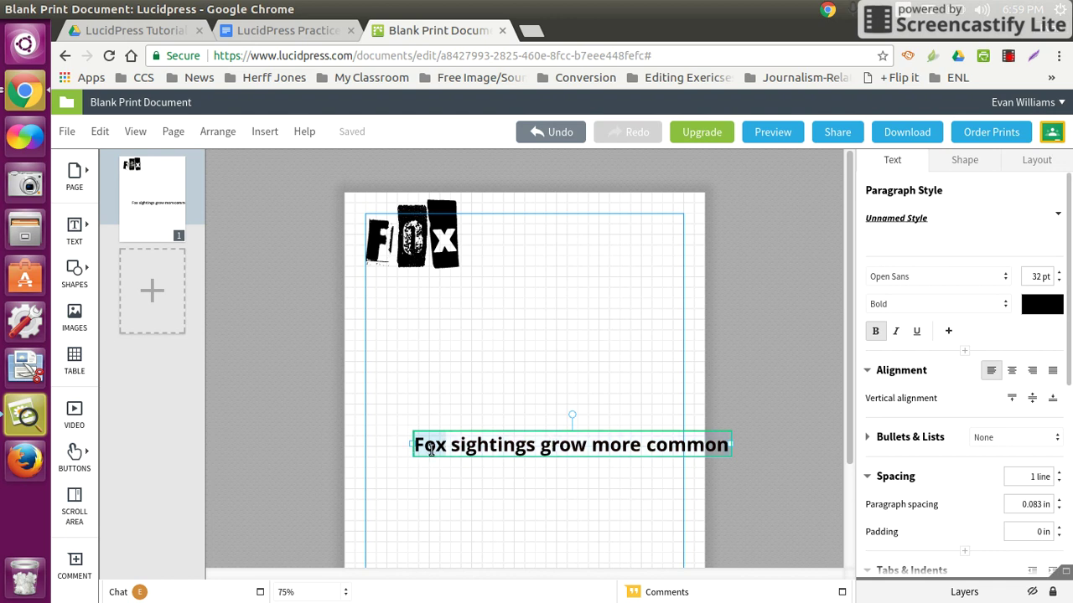
pyautogui.press('BackSpace')
pyautogui.press('Delete')
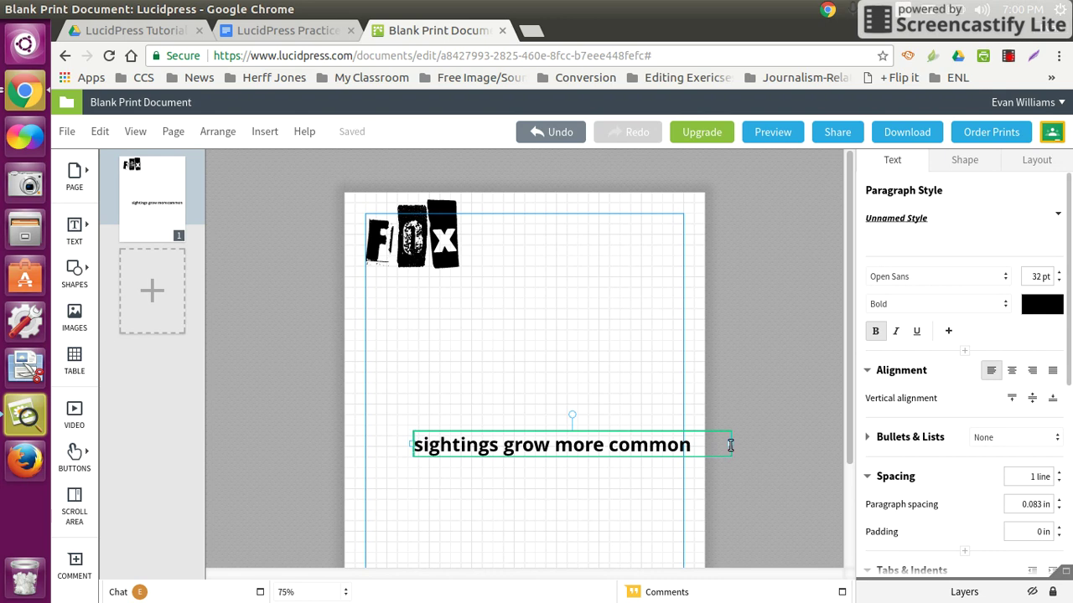
pyautogui.moveTo(732, 458); pyautogui.dragTo(563, 239)
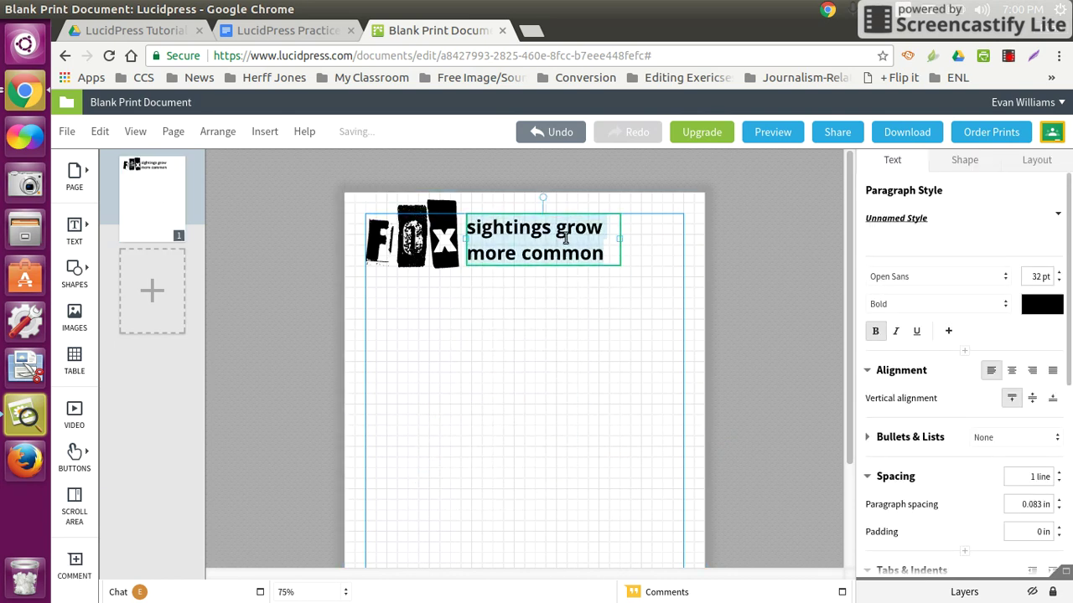
# Change the font of the "sightings grow more common" text to Aller and shift its box slightly away from FOX
pyautogui.click(909, 277)
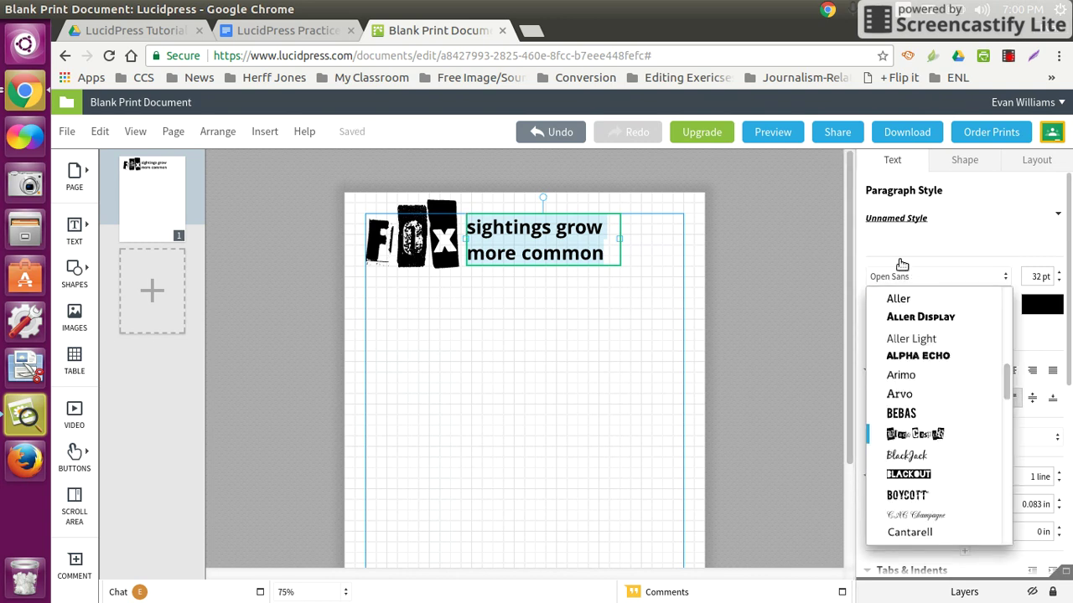
pyautogui.click(910, 301)
pyautogui.click(590, 319)
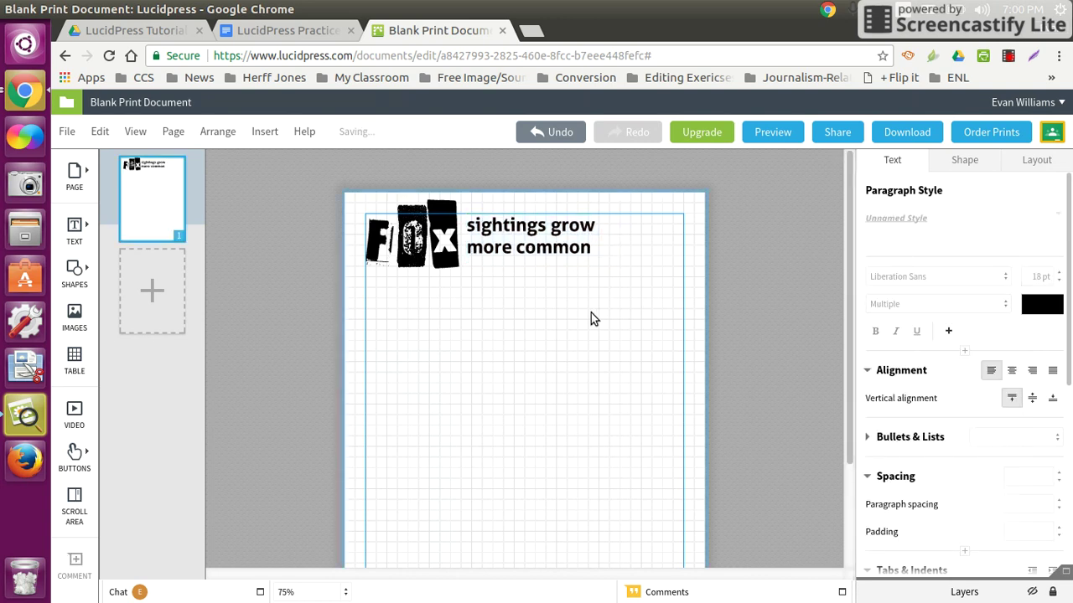
pyautogui.moveTo(584, 246)
pyautogui.mouseDown()
pyautogui.moveTo(597, 251)
pyautogui.moveTo(588, 246)
pyautogui.mouseUp()
pyautogui.click(577, 248)
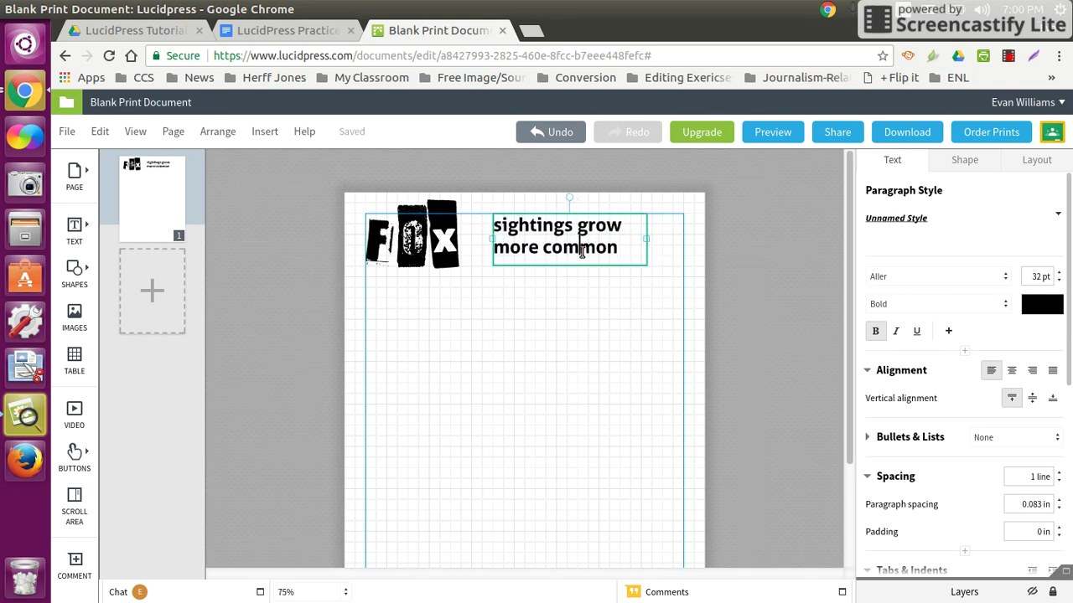
# Increase the font size of "sightings grow more common" to 45 pt and widen its box to the right margin
pyautogui.click(538, 249)
pyautogui.hotkey('ctrl', 'a')
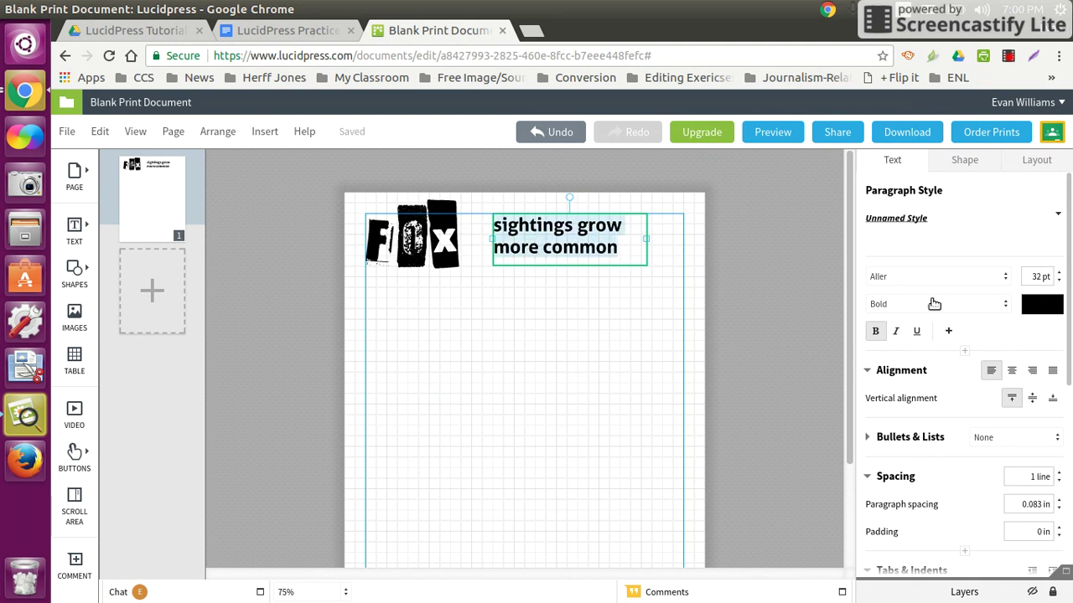
pyautogui.click(1059, 273)
pyautogui.click(1059, 273)
pyautogui.click(1059, 273)
pyautogui.click(1059, 273)
pyautogui.click(1059, 273)
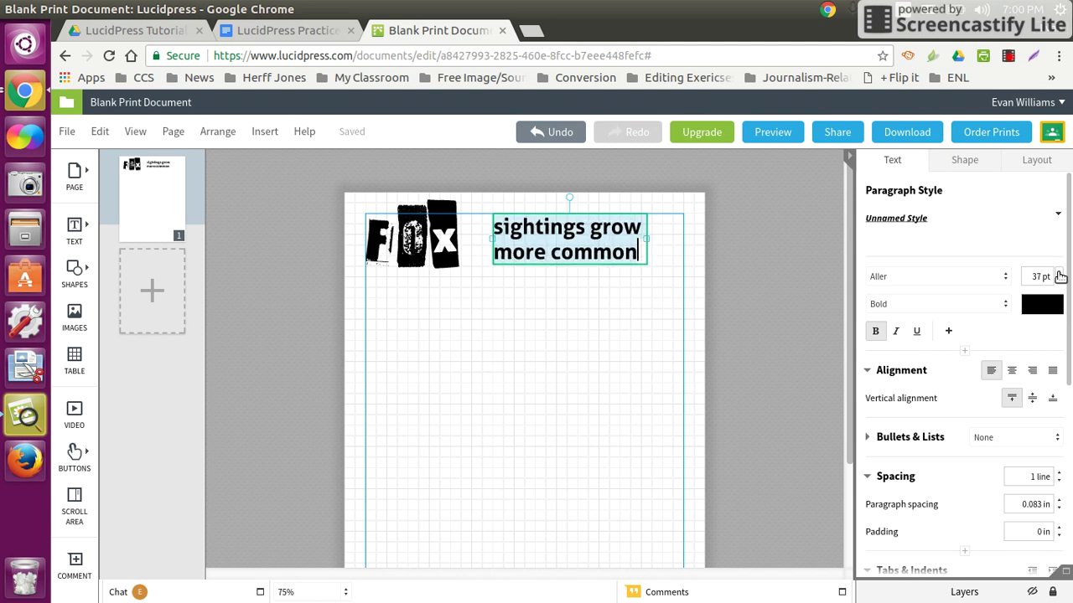
pyautogui.click(1059, 273)
pyautogui.click(1059, 274)
pyautogui.click(1059, 273)
pyautogui.click(1059, 273)
pyautogui.click(1059, 273)
pyautogui.click(1060, 273)
pyautogui.click(1059, 273)
pyautogui.click(1059, 273)
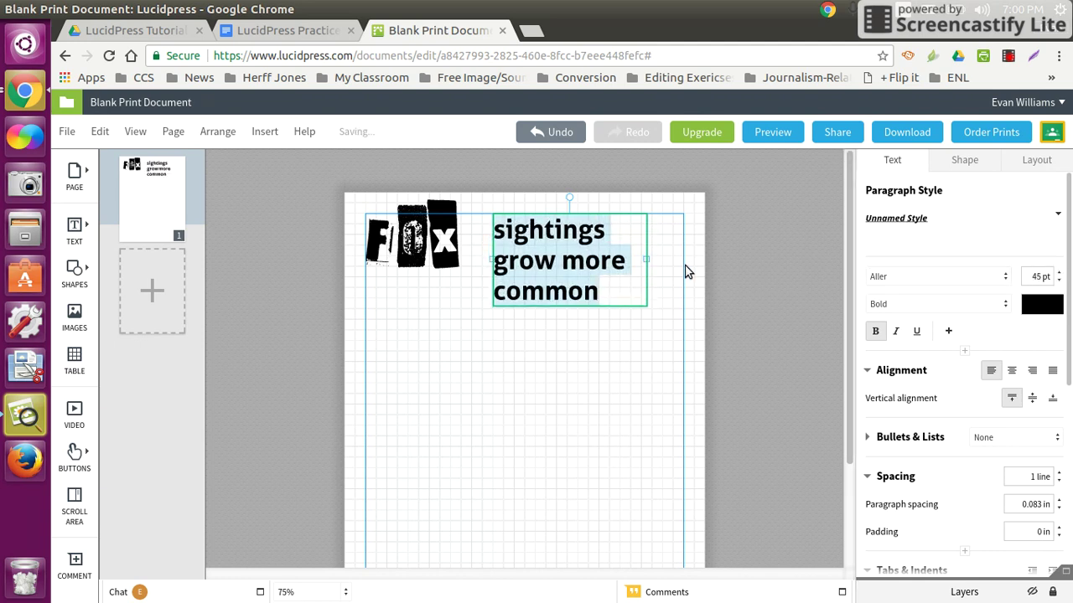
pyautogui.moveTo(646, 259); pyautogui.dragTo(683, 265)
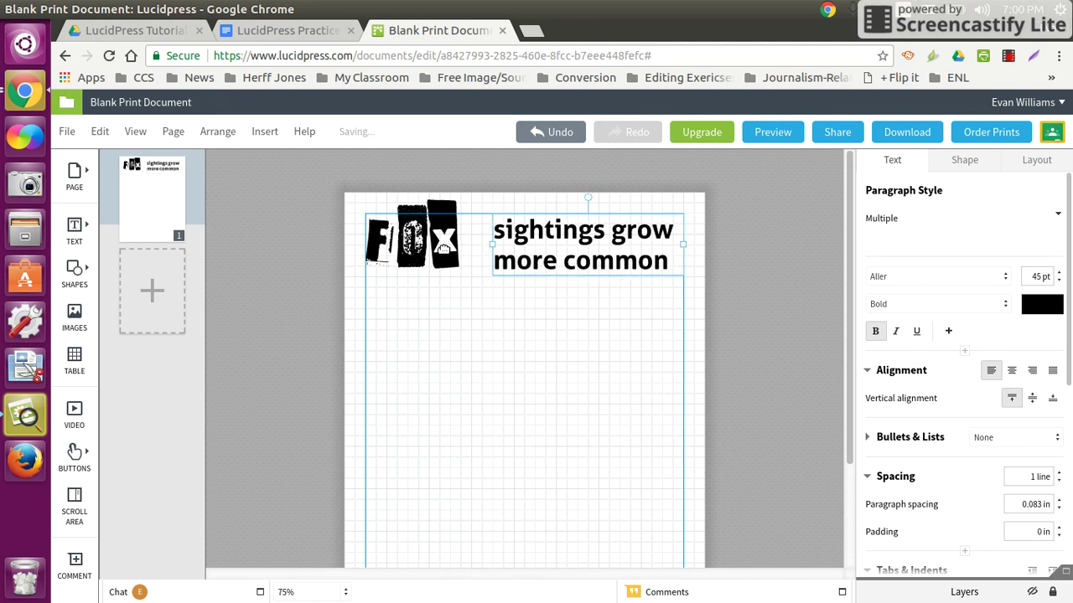
# Increase the font size of the FOX text to 109 pt and widen its box to meet the headline box
pyautogui.click(444, 249)
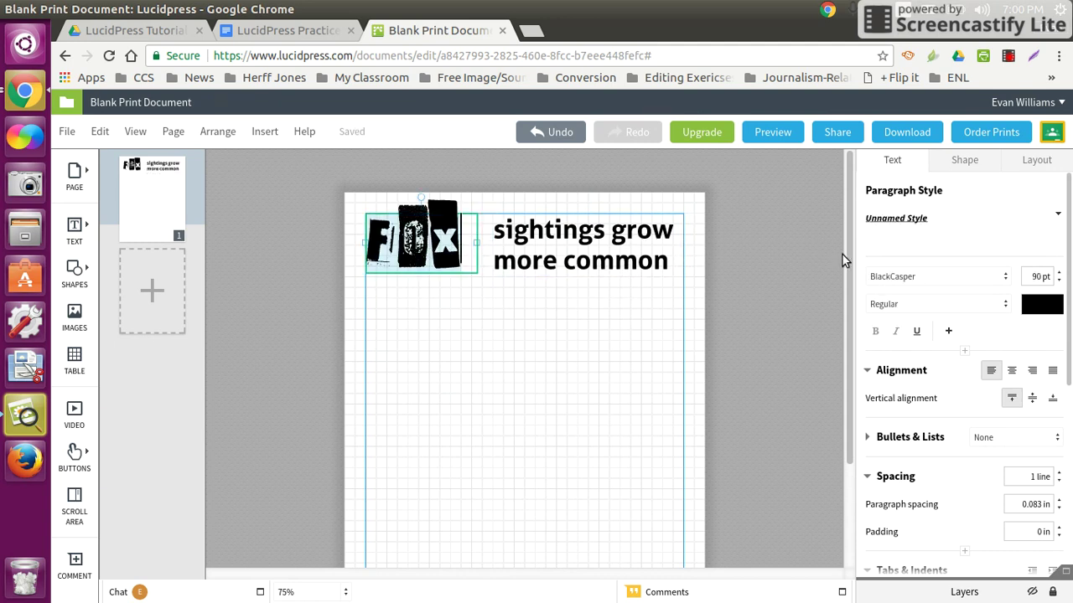
pyautogui.click(1057, 272)
pyautogui.click(1058, 272)
pyautogui.click(1057, 273)
pyautogui.click(1057, 272)
pyautogui.click(1057, 272)
pyautogui.click(1058, 272)
pyautogui.click(1057, 273)
pyautogui.click(1057, 273)
pyautogui.click(1058, 272)
pyautogui.click(1057, 272)
pyautogui.click(1057, 272)
pyautogui.click(1058, 273)
pyautogui.click(1057, 272)
pyautogui.click(1058, 273)
pyautogui.click(1057, 272)
pyautogui.click(1057, 272)
pyautogui.click(440, 410)
pyautogui.click(470, 244)
pyautogui.moveTo(475, 250); pyautogui.dragTo(479, 249)
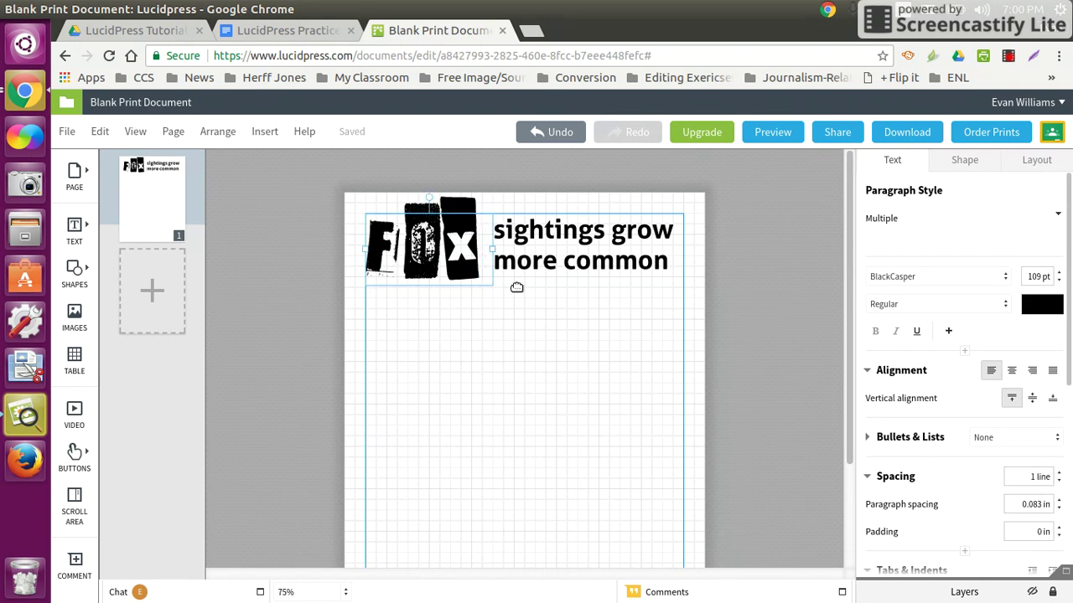
pyautogui.click(511, 353)
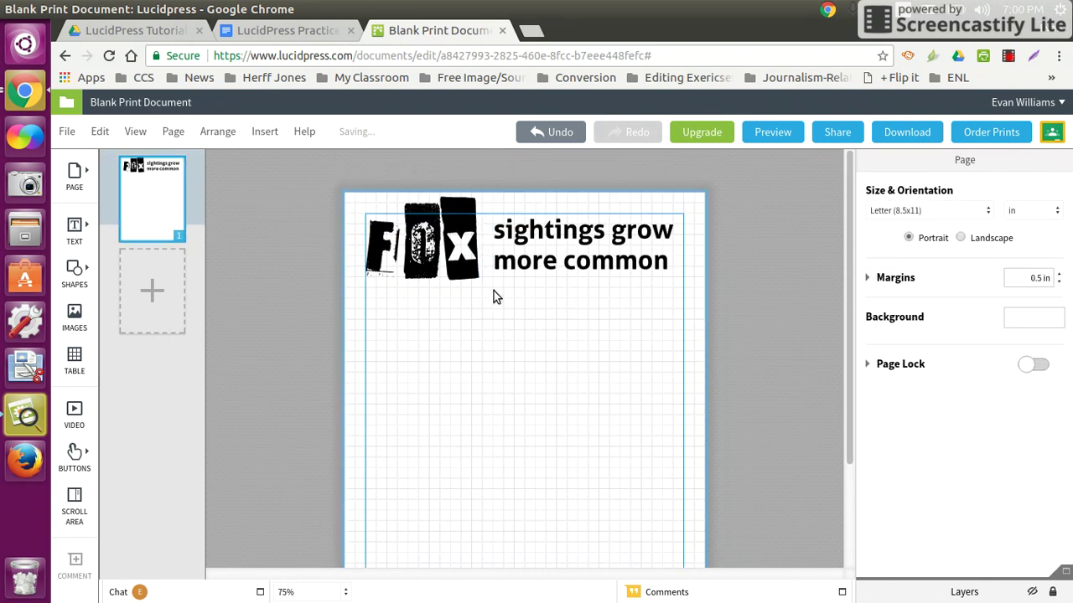
# Duplicate the FOX text and place the copy at the left margin, below the first headline
pyautogui.click(448, 266)
pyautogui.moveTo(448, 266); pyautogui.dragTo(438, 390)
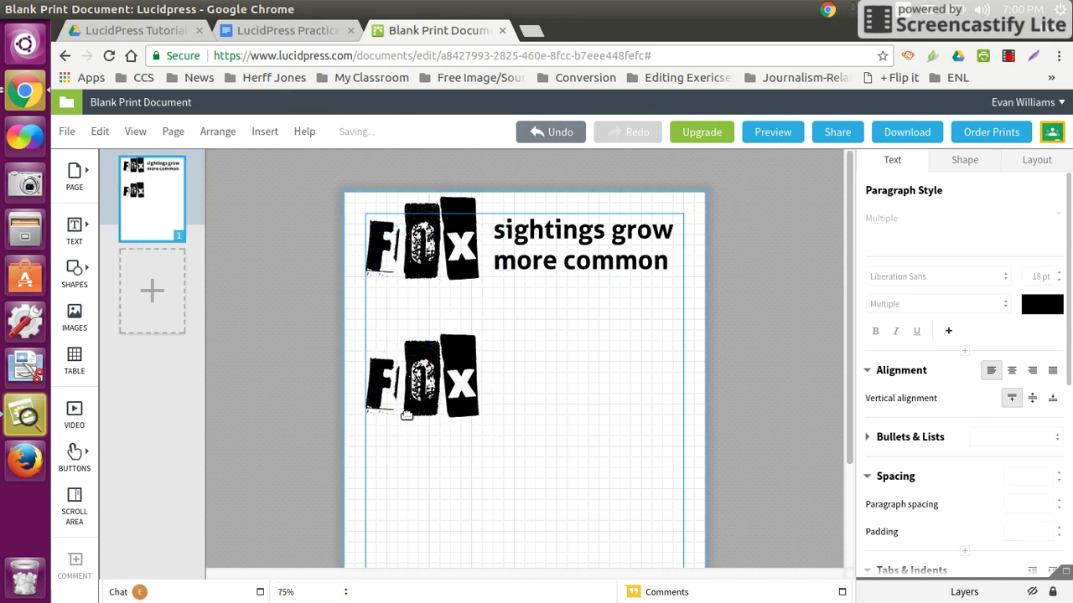
pyautogui.click(383, 433)
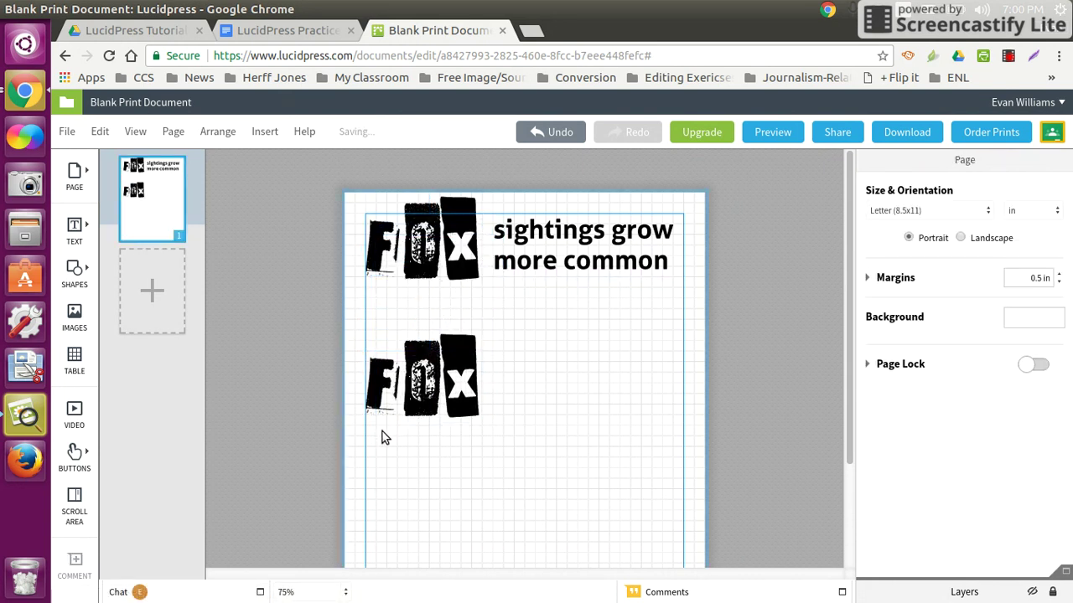
# Add a Sub-headings text box reading "sightings" at the left margin just below the FOX copy
pyautogui.click(81, 228)
pyautogui.click(161, 229)
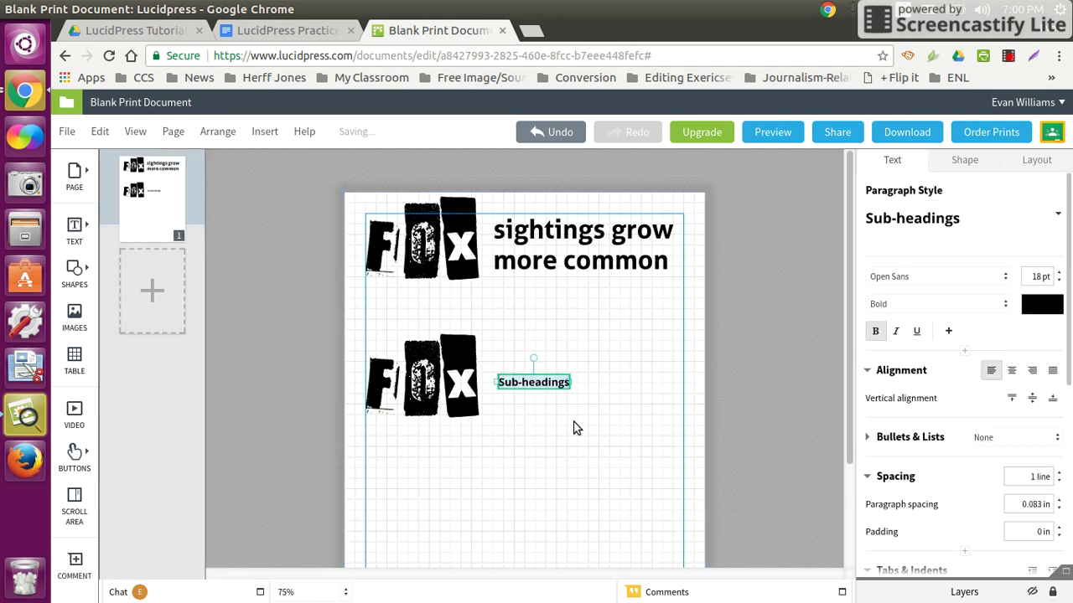
pyautogui.moveTo(520, 384); pyautogui.dragTo(390, 434)
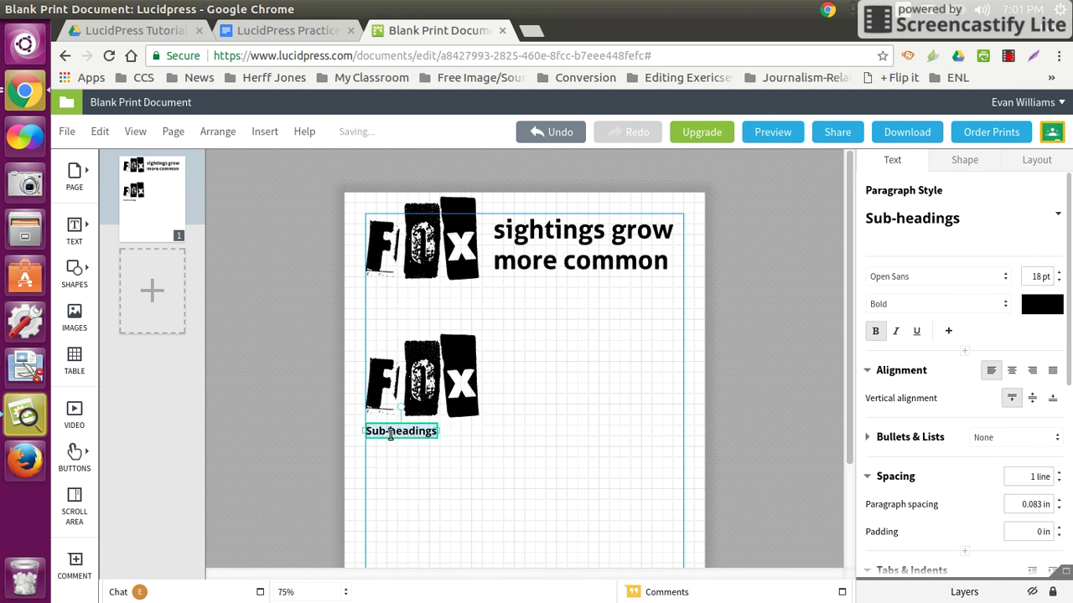
pyautogui.doubleClick(391, 434)
pyautogui.write('sightings')
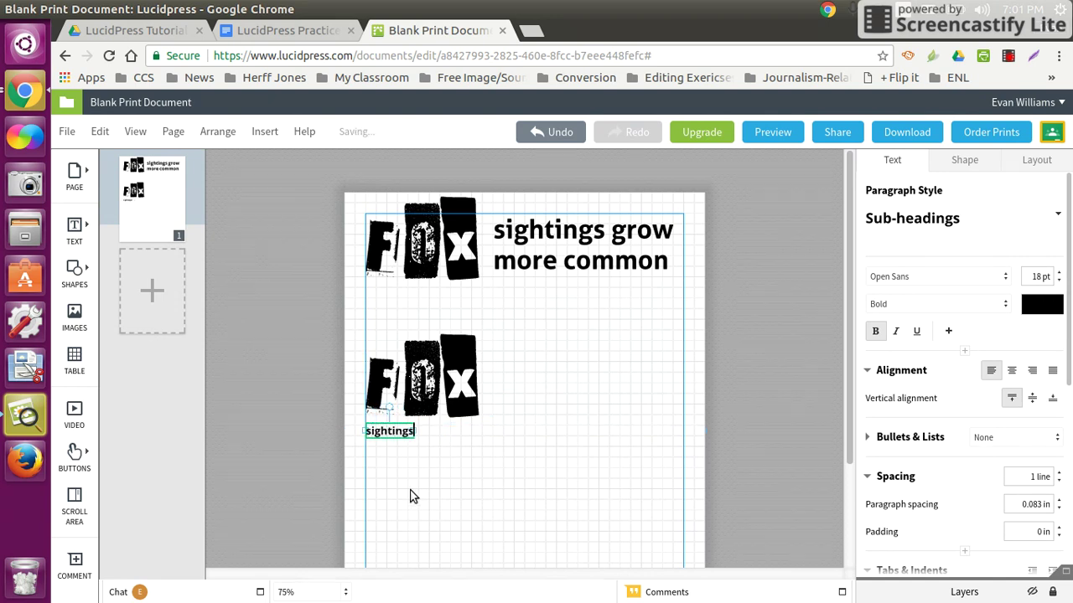
pyautogui.click(410, 496)
# Widen the lower "sightings" text box to about the width of the FOX copy above it
pyautogui.click(393, 434)
pyautogui.moveTo(414, 430); pyautogui.dragTo(482, 437)
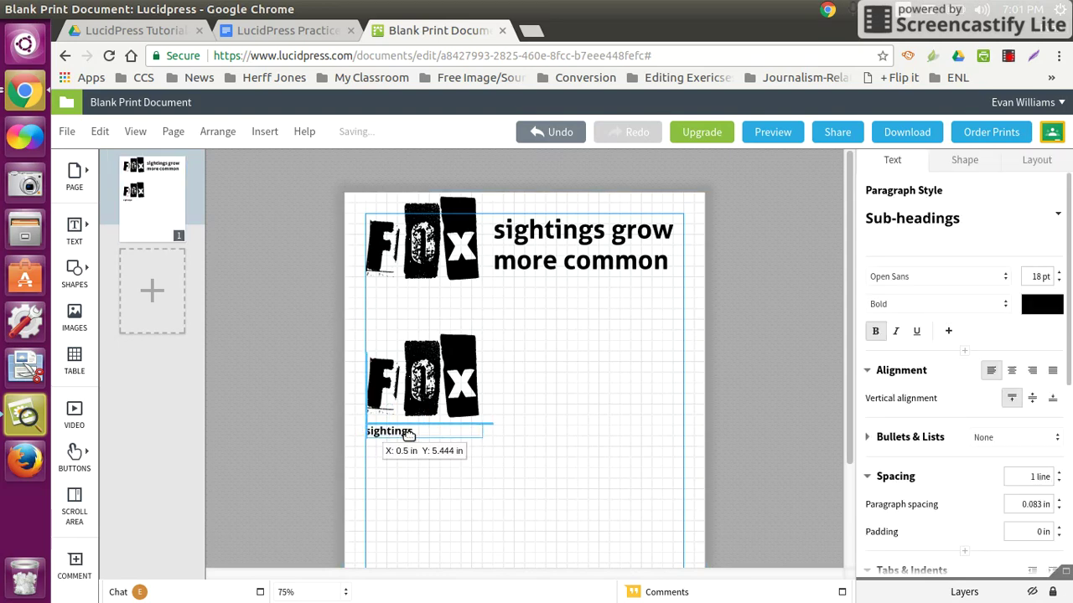
pyautogui.click(409, 434)
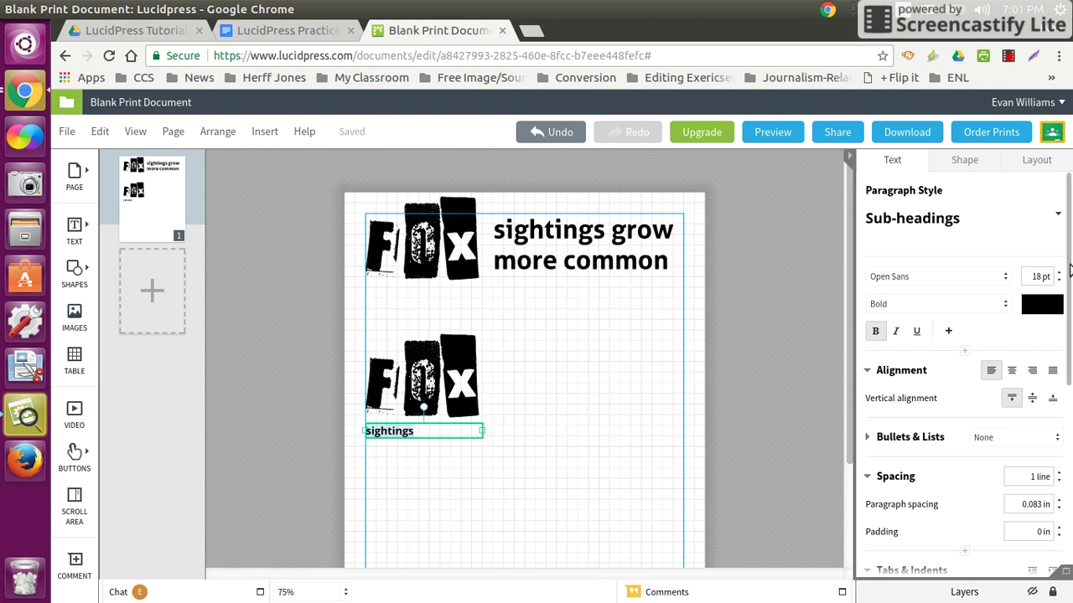
# Increase the font size of the lower "sightings" text to 42 pt and move it up close beneath the FOX copy
pyautogui.click(1058, 273)
pyautogui.click(1058, 273)
pyautogui.click(1058, 273)
pyautogui.click(1058, 272)
pyautogui.click(1059, 272)
pyautogui.click(1058, 272)
pyautogui.click(1058, 272)
pyautogui.click(1058, 272)
pyautogui.click(1059, 273)
pyautogui.click(1059, 275)
pyautogui.click(553, 425)
pyautogui.moveTo(427, 437); pyautogui.dragTo(427, 423)
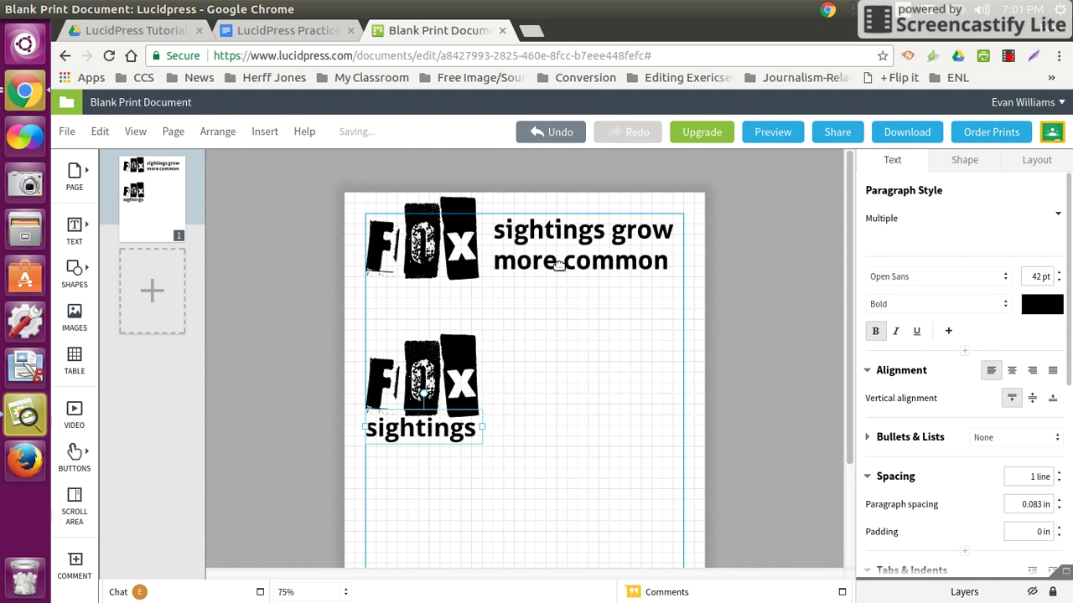
pyautogui.click(563, 430)
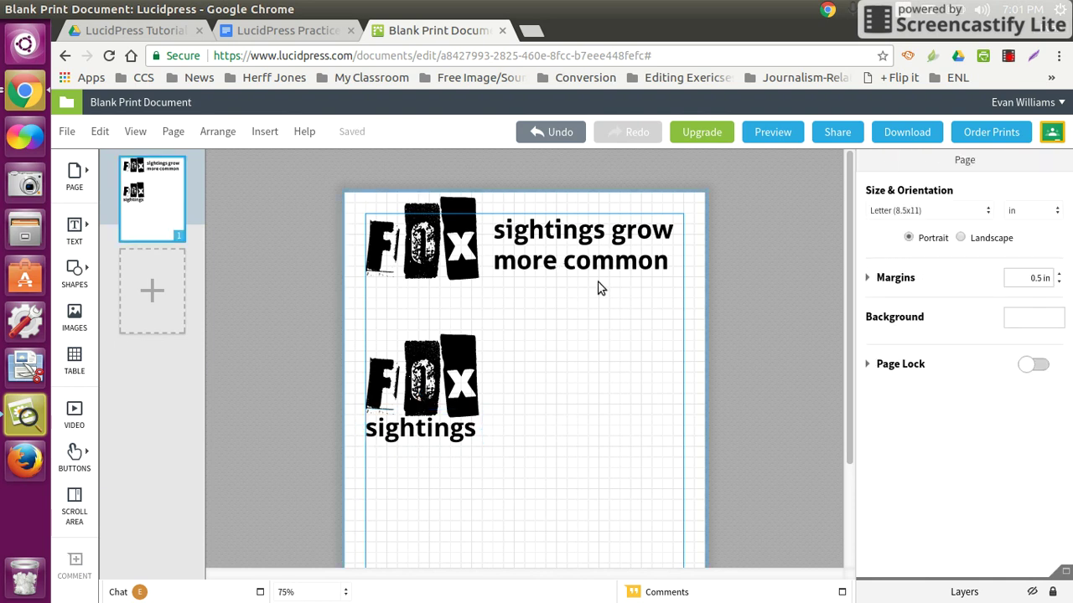
# Add a Sub-headings text box reading "grow more" and place it directly under "sightings", widened to match the FOX copy
pyautogui.moveTo(74, 230)
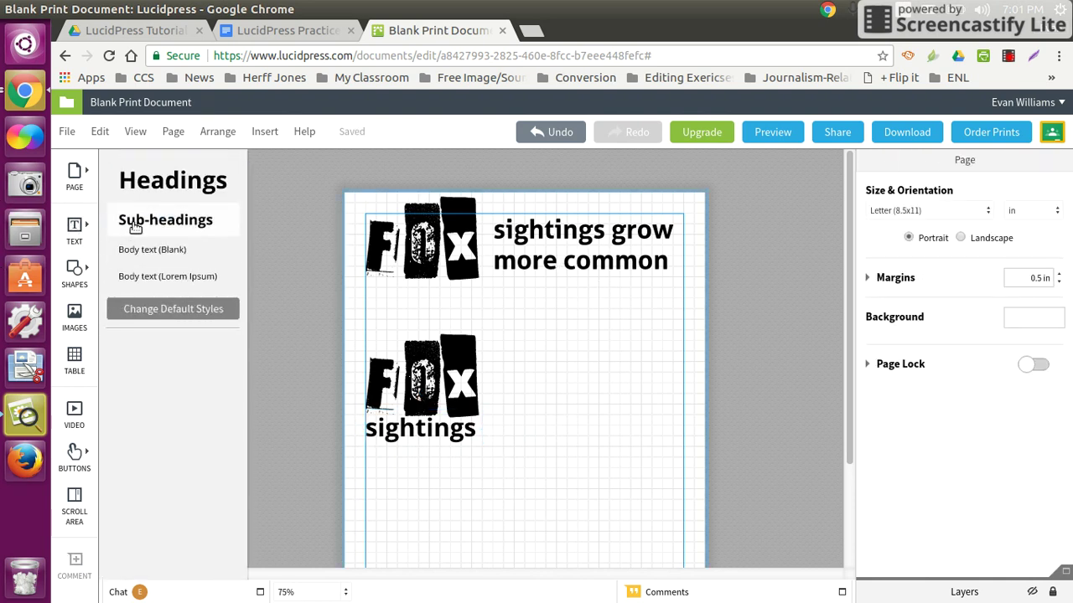
pyautogui.moveTo(159, 218); pyautogui.dragTo(586, 414)
pyautogui.write('grow more')
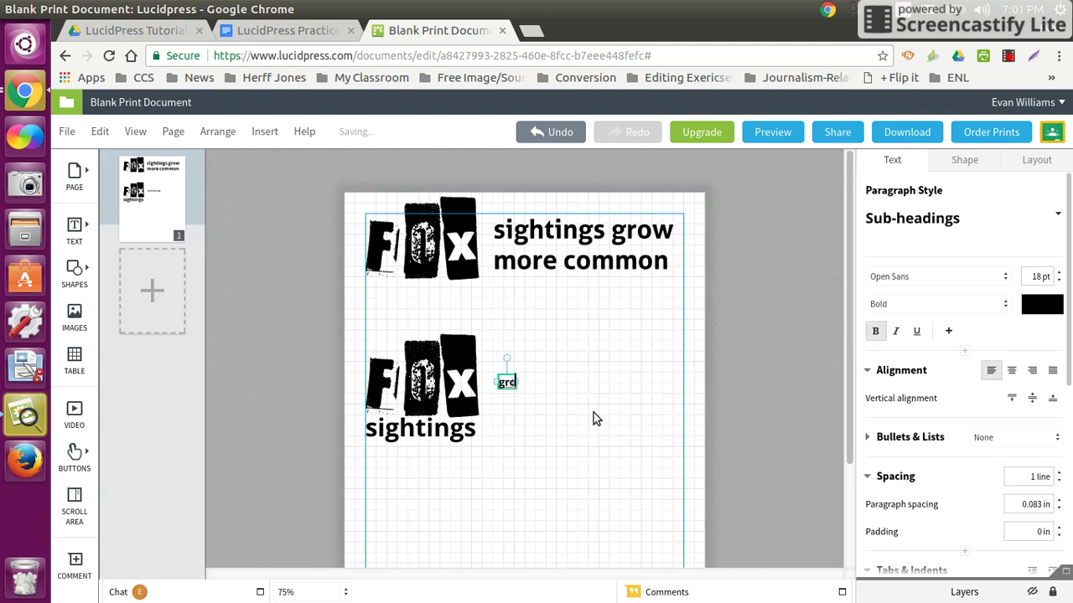
pyautogui.click(553, 414)
pyautogui.moveTo(522, 381); pyautogui.dragTo(477, 462)
pyautogui.click(419, 460)
pyautogui.click(414, 452)
# Increase the font size of the "grow more" text to 35 pt so it fills its box
pyautogui.click(437, 446)
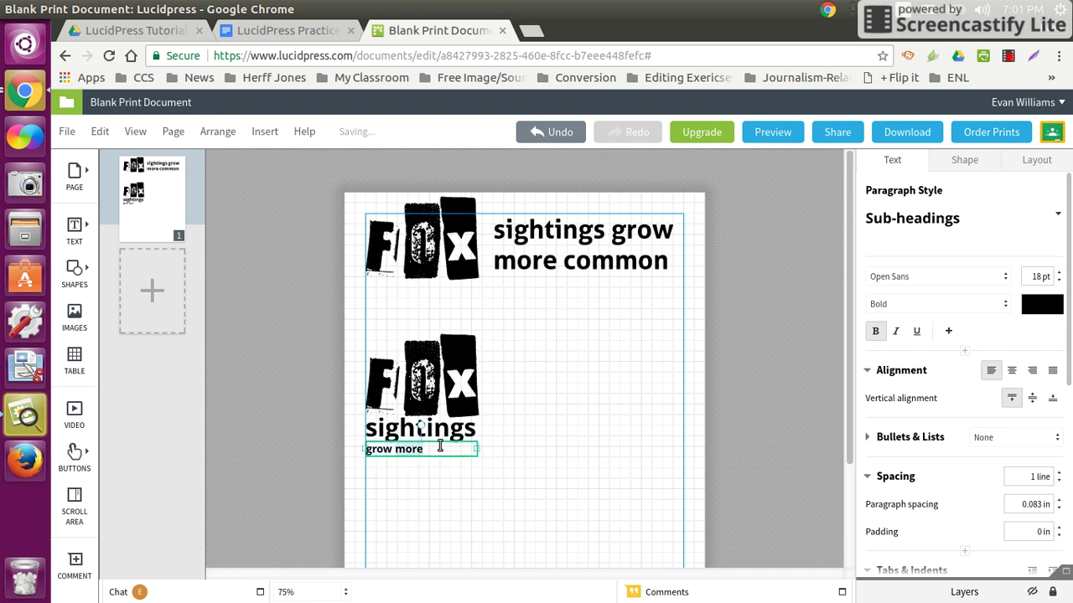
pyautogui.click(1060, 274)
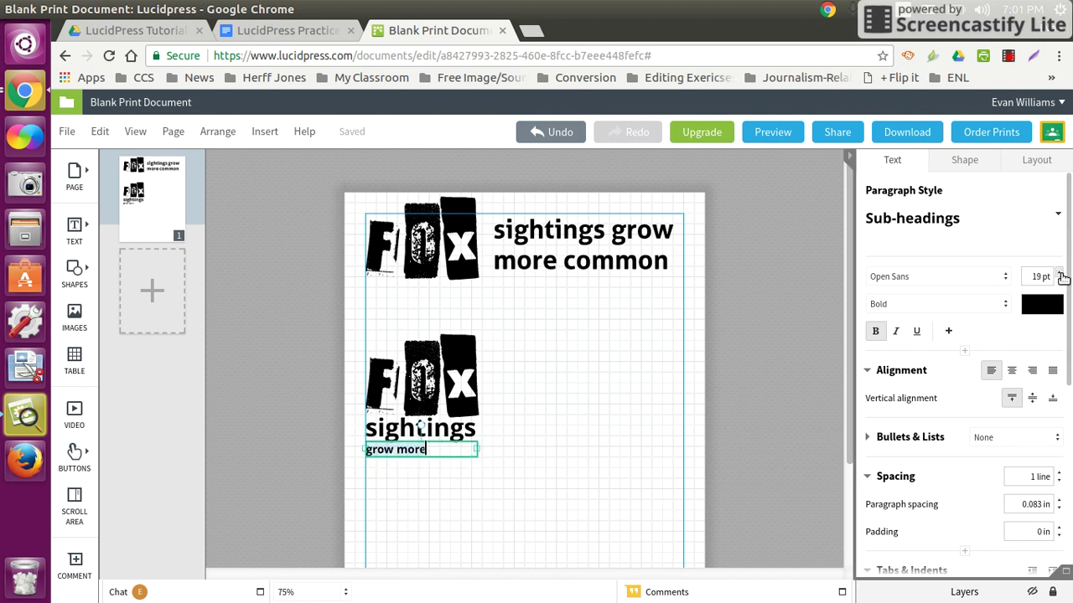
pyautogui.click(1060, 274)
pyautogui.click(1060, 274)
pyautogui.click(1060, 274)
pyautogui.click(1060, 279)
pyautogui.click(1060, 280)
pyautogui.click(1060, 274)
pyautogui.click(1060, 274)
pyautogui.click(1060, 274)
pyautogui.click(1059, 274)
pyautogui.click(1060, 274)
pyautogui.click(1060, 274)
pyautogui.click(1060, 274)
pyautogui.click(1060, 274)
pyautogui.click(1060, 274)
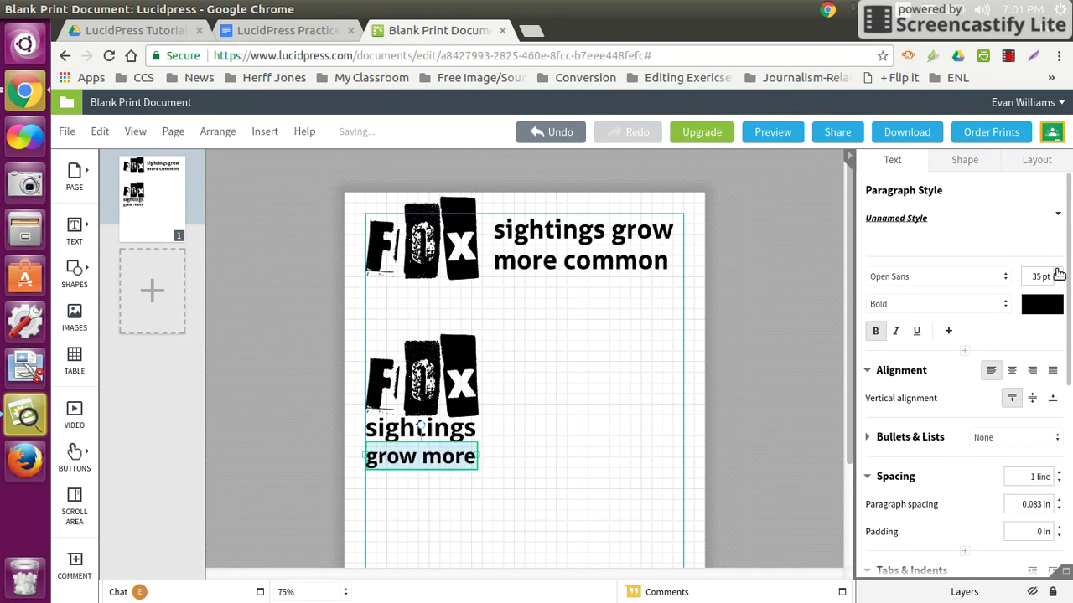
# Add a Sub-headings text box reading "common", place it directly under "grow more" and widen it to about 2.5 in
pyautogui.click(539, 338)
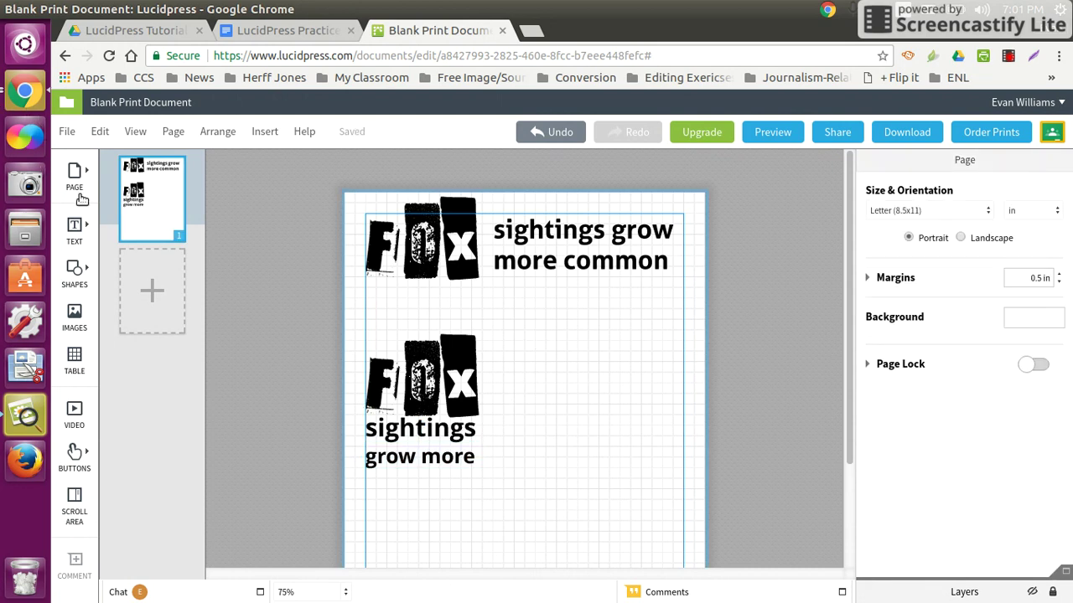
pyautogui.click(81, 231)
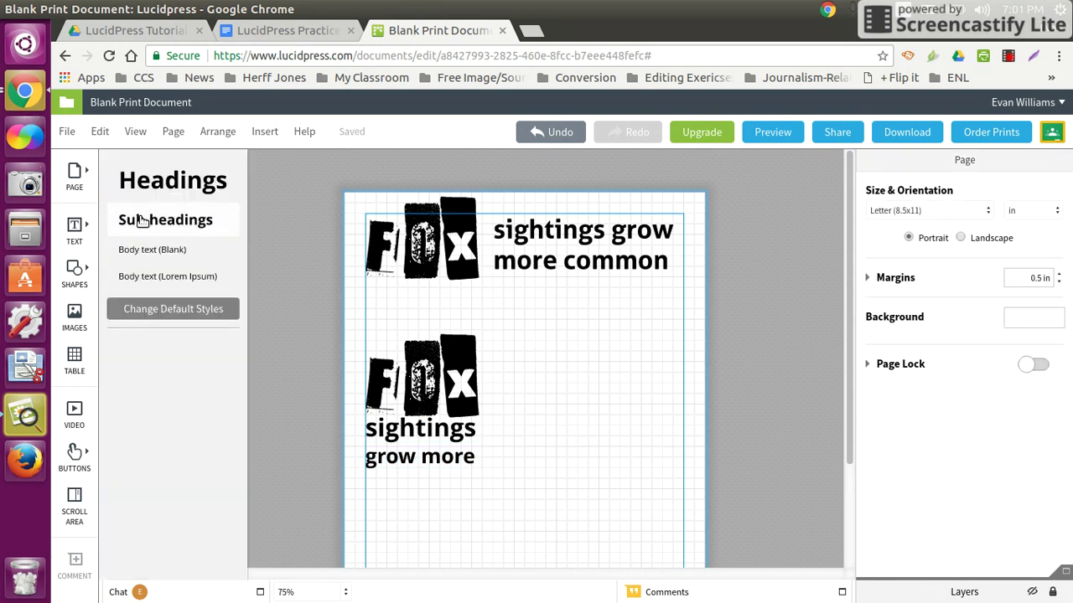
pyautogui.click(139, 221)
pyautogui.write('common')
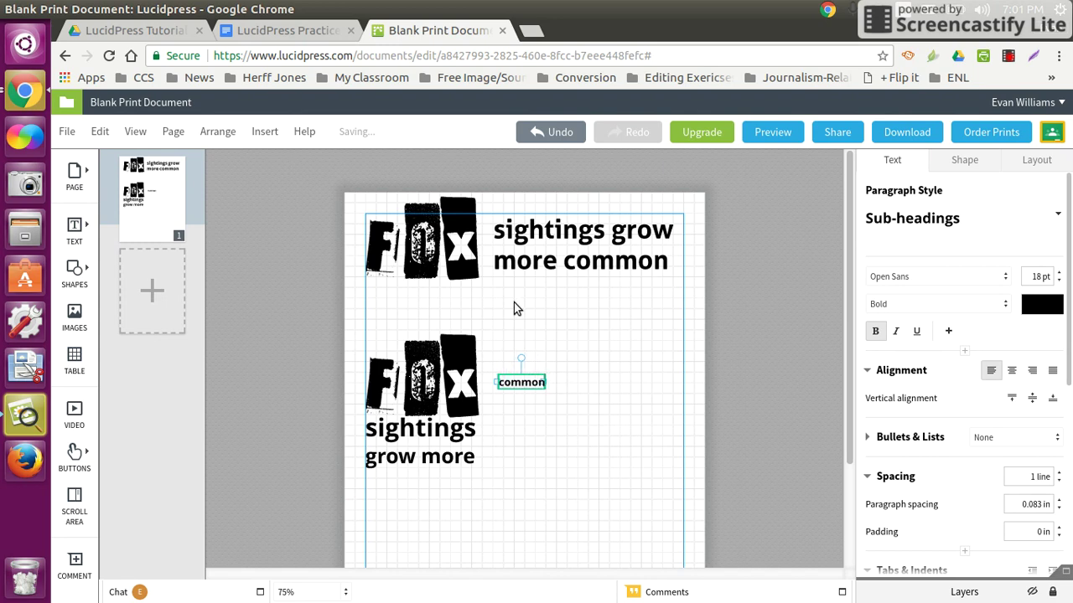
pyautogui.click(514, 308)
pyautogui.moveTo(522, 382); pyautogui.dragTo(473, 485)
pyautogui.click(416, 475)
pyautogui.click(401, 475)
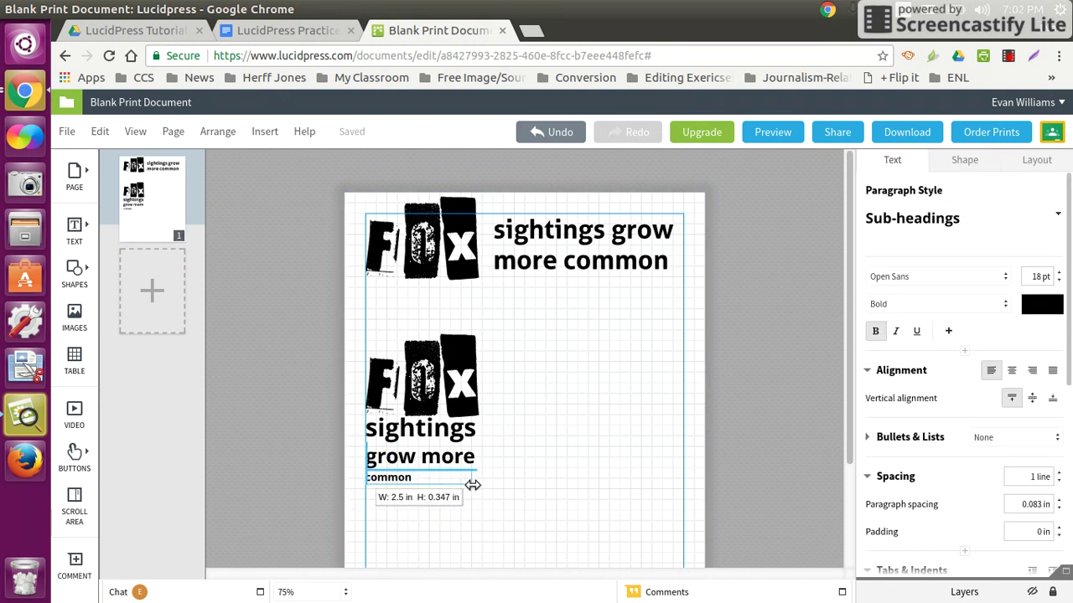
# Increase the font size of the "common" text to 42 pt so it fills the width of its box
pyautogui.doubleClick(414, 476)
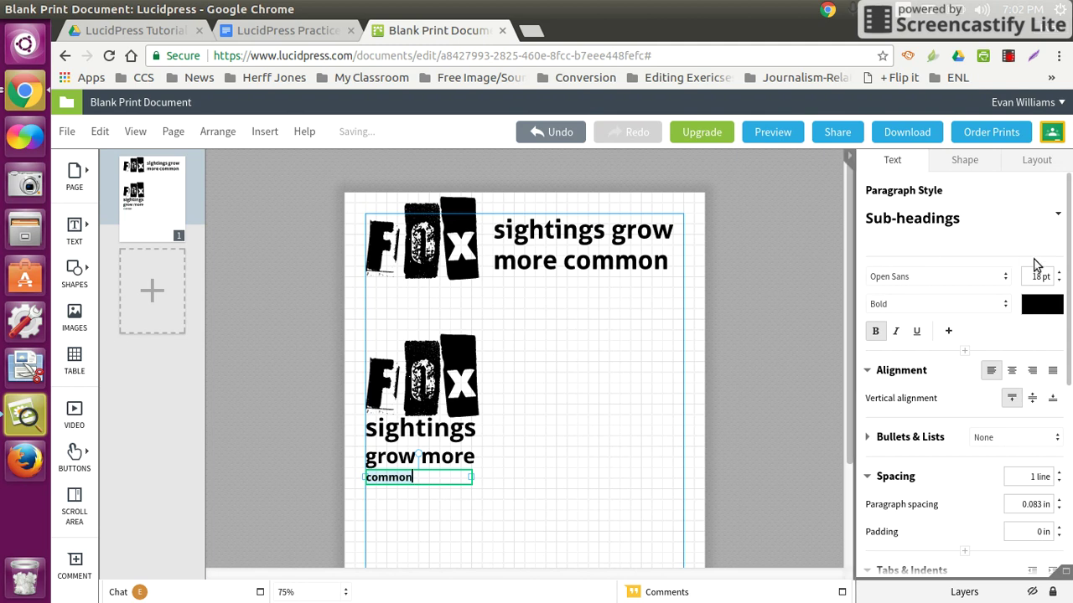
pyautogui.click(1060, 274)
pyautogui.click(1059, 274)
pyautogui.click(1059, 274)
pyautogui.click(1059, 274)
pyautogui.click(1059, 274)
pyautogui.click(1060, 274)
pyautogui.click(1060, 274)
pyautogui.click(1059, 274)
pyautogui.click(1059, 274)
pyautogui.click(1059, 274)
pyautogui.click(1059, 274)
pyautogui.click(1060, 274)
pyautogui.click(1059, 274)
pyautogui.click(1059, 274)
pyautogui.click(1059, 274)
pyautogui.click(1059, 274)
pyautogui.click(1059, 274)
pyautogui.click(1059, 274)
pyautogui.click(1059, 274)
pyautogui.click(1059, 274)
pyautogui.click(1059, 274)
pyautogui.click(668, 477)
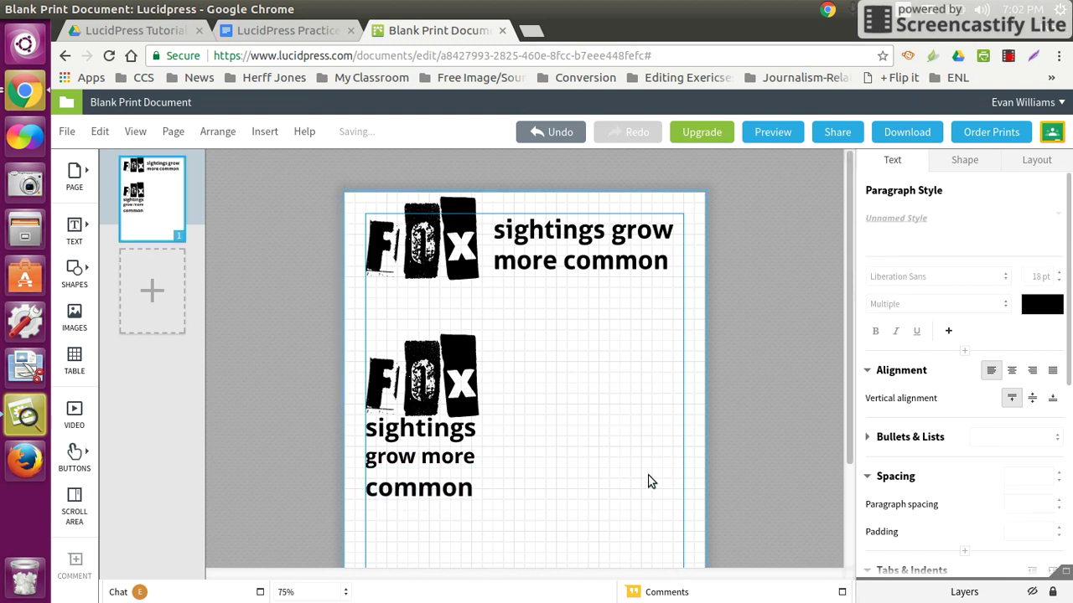
# Move the "grow more" and "common" lines up to tighten the gaps beneath "sightings"
pyautogui.moveTo(377, 457); pyautogui.dragTo(380, 452)
pyautogui.moveTo(410, 488); pyautogui.dragTo(413, 475)
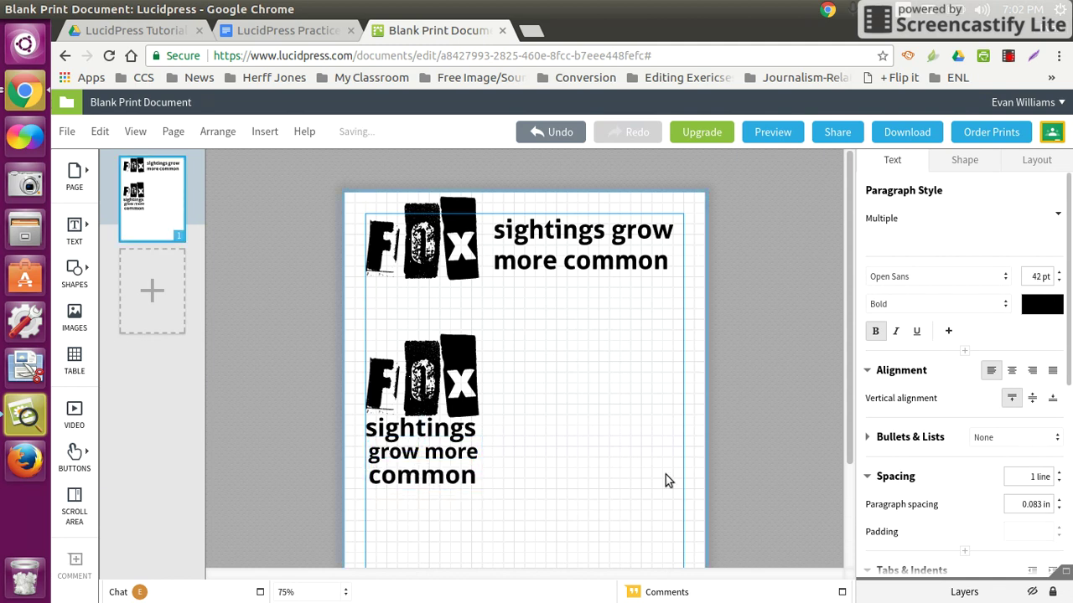
pyautogui.click(667, 478)
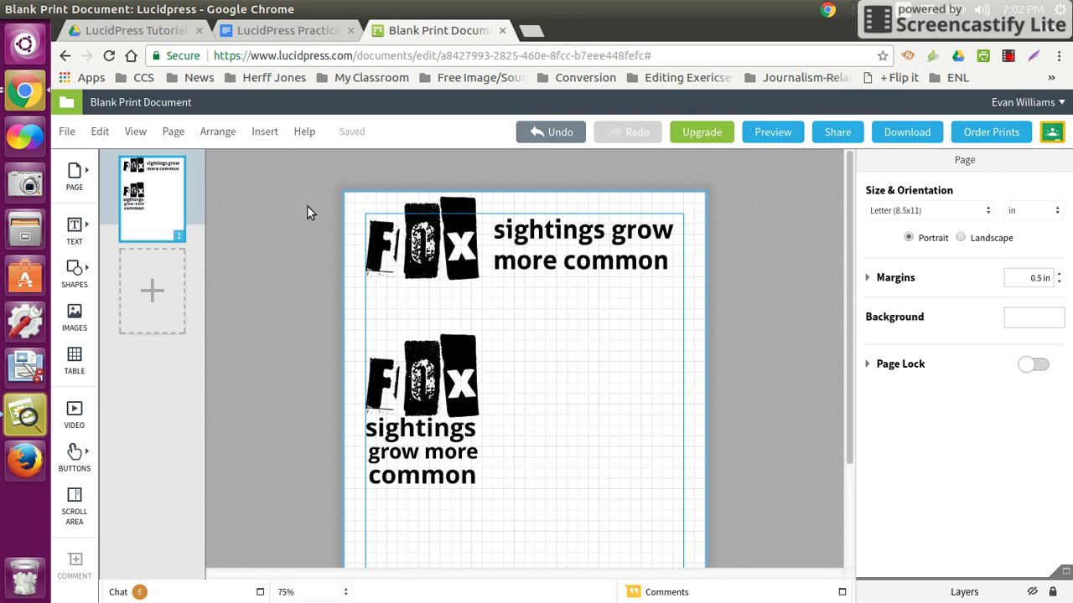
# Delete the upper side-by-side FOX headline and move the whole stacked FOX headline up into its place at the page's top-left margin
pyautogui.moveTo(304, 195); pyautogui.dragTo(710, 293)
pyautogui.press('Delete')
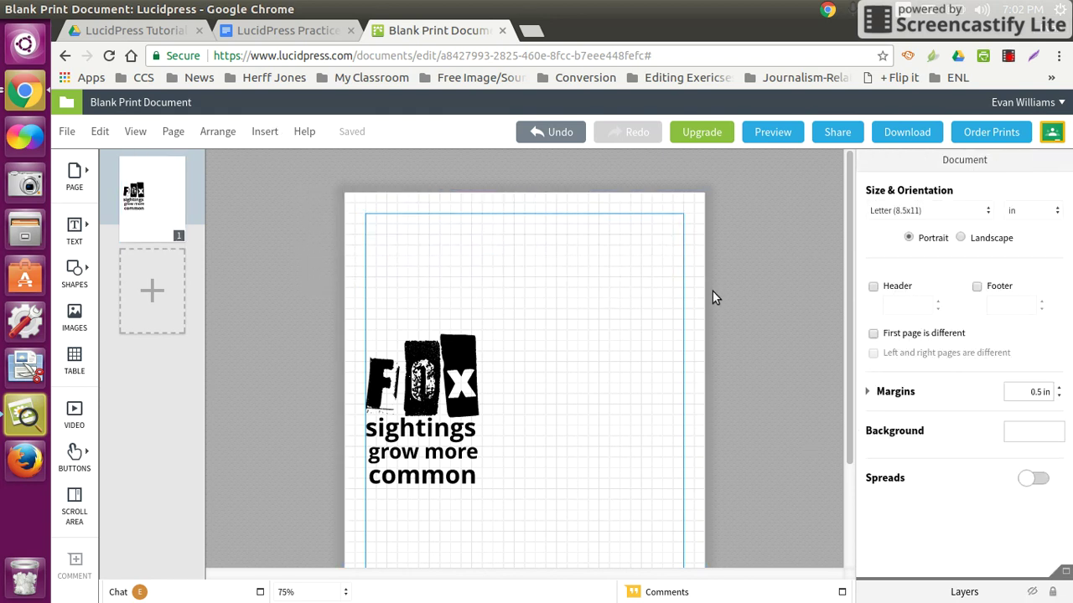
pyautogui.moveTo(285, 293); pyautogui.dragTo(544, 500)
pyautogui.moveTo(465, 383); pyautogui.dragTo(461, 240)
pyautogui.click(561, 479)
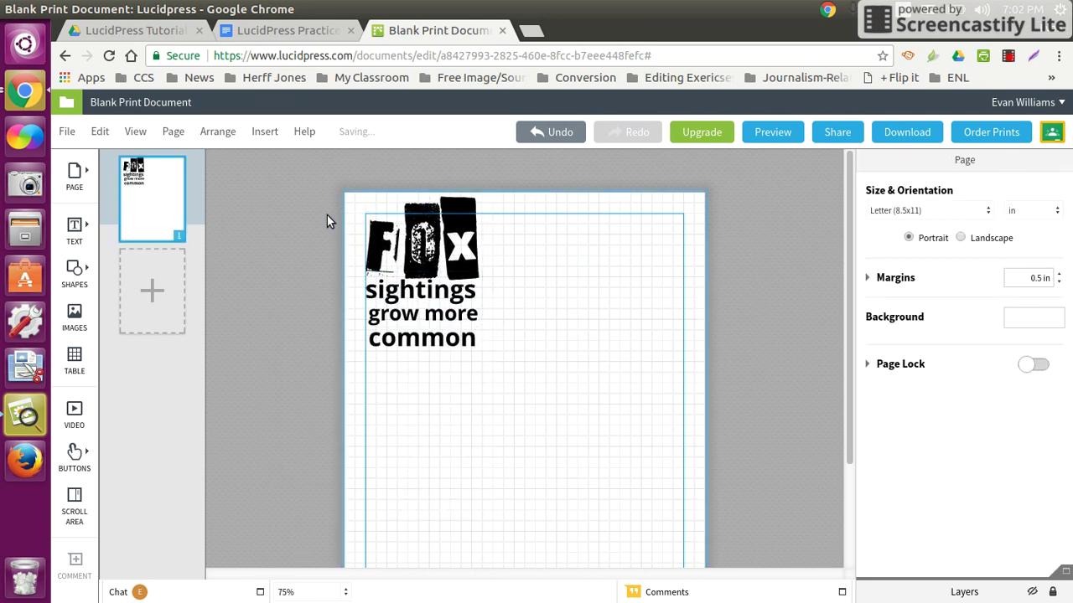